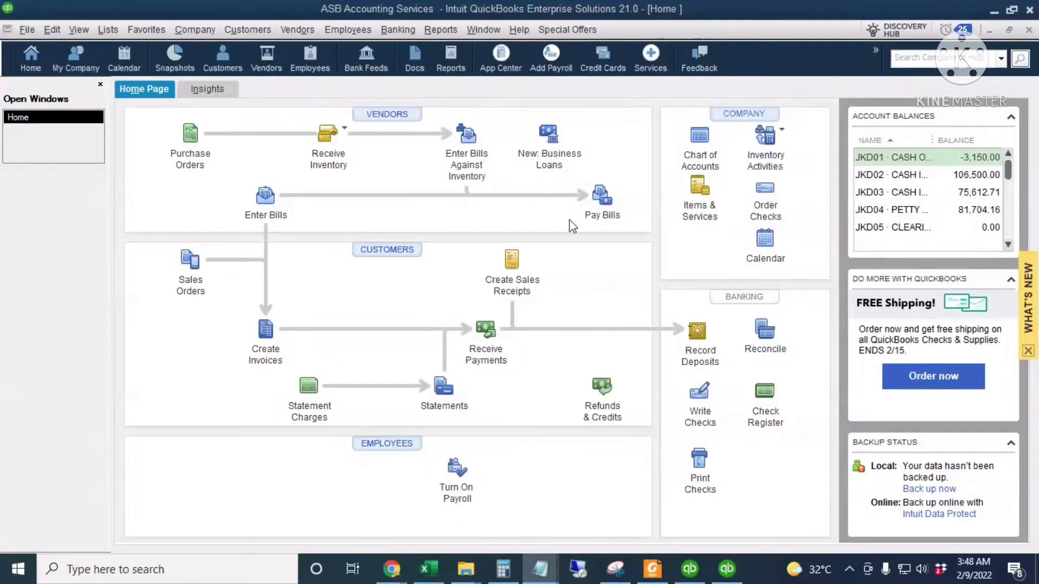
Step: Open the A/R Aging Detail report from the Customers & Receivables reports
{"action": "left_click", "coordinate": [441, 29]}
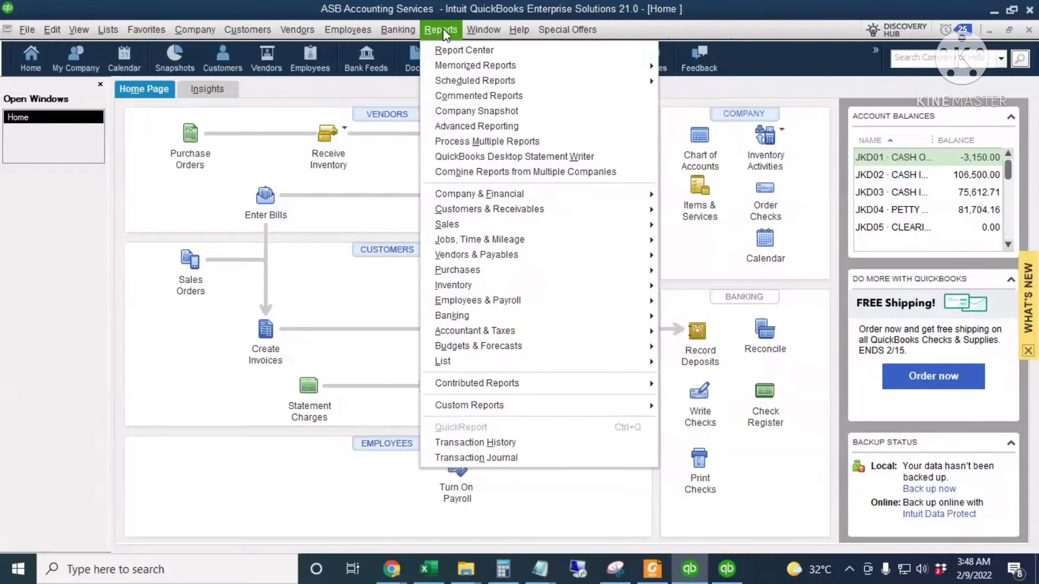
{"action": "left_click", "coordinate": [442, 29]}
{"action": "left_click", "coordinate": [442, 30]}
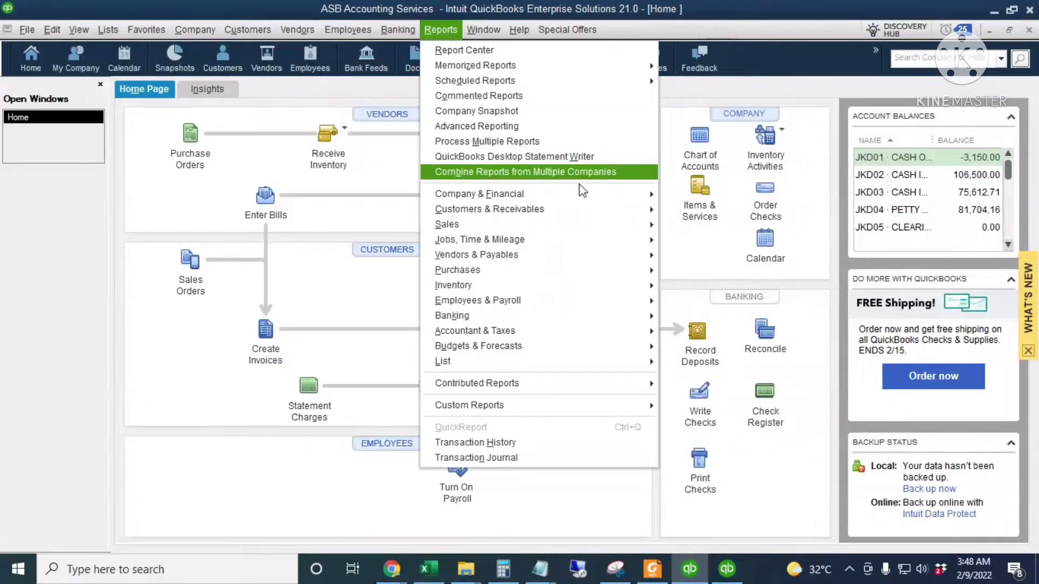
{"action": "mouse_move", "coordinate": [614, 216]}
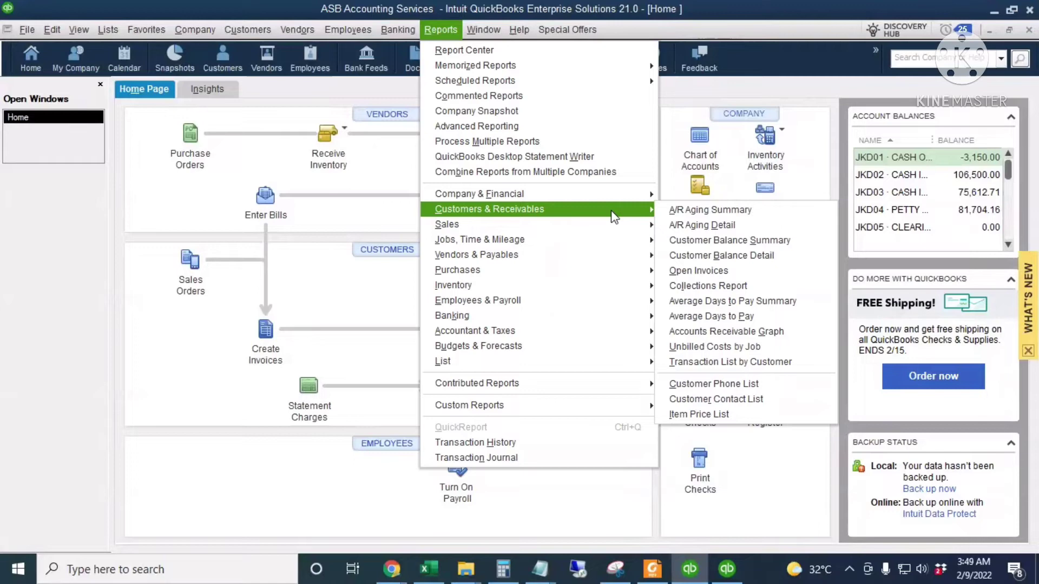
{"action": "left_click", "coordinate": [747, 228]}
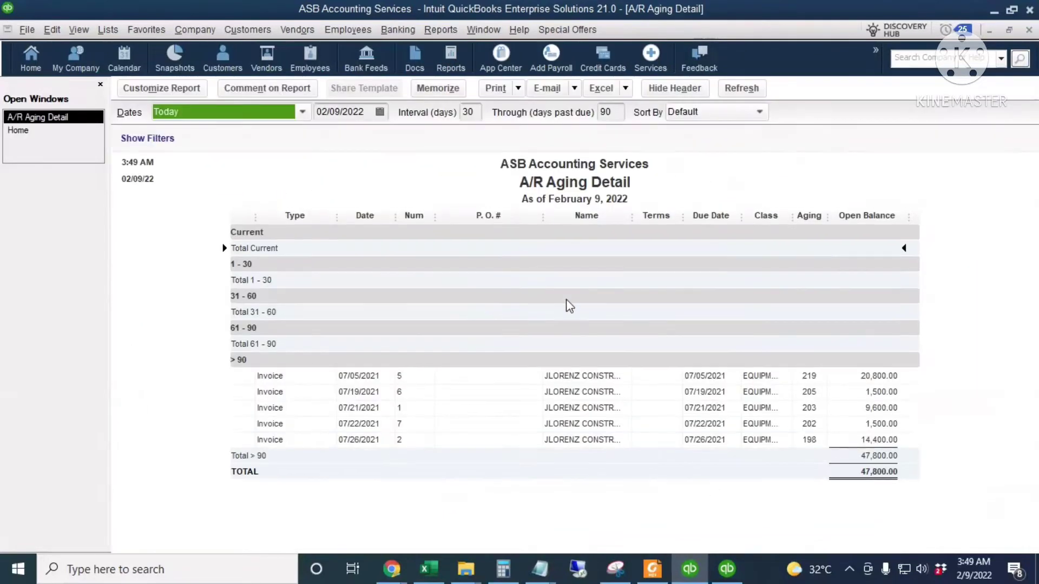
Step: Keep the date range at Today and select the 07/05/2021 invoice for 20,800.00
{"action": "left_click", "coordinate": [268, 122]}
{"action": "left_click", "coordinate": [272, 123]}
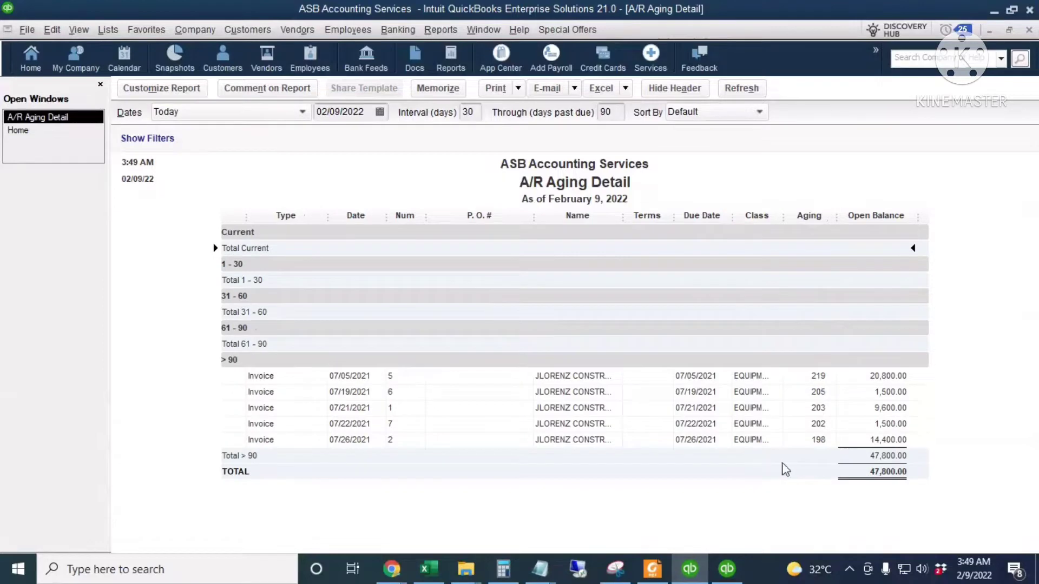
{"action": "left_click", "coordinate": [827, 379]}
{"action": "left_click", "coordinate": [441, 30]}
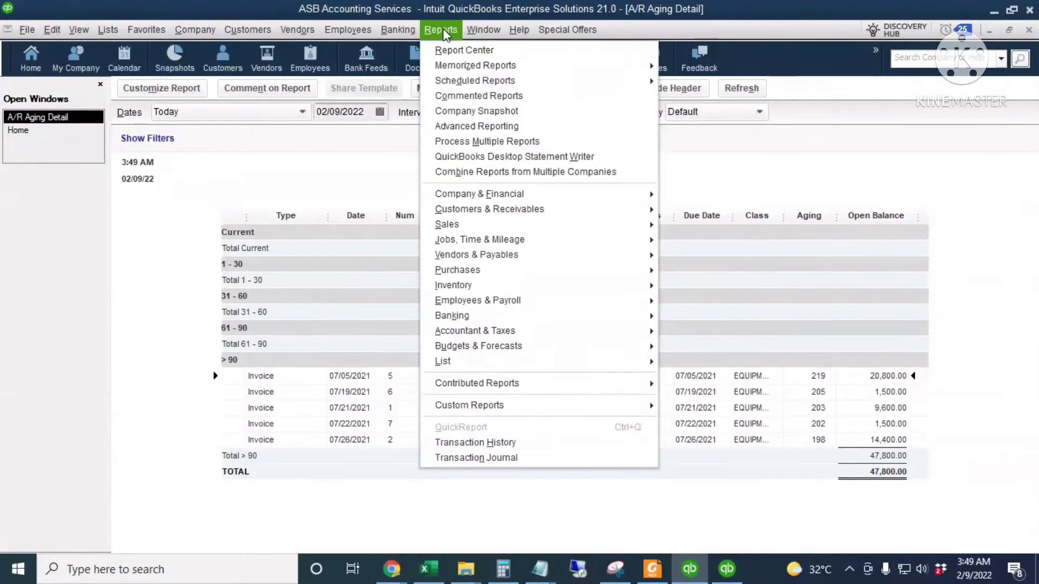
{"action": "mouse_move", "coordinate": [523, 216]}
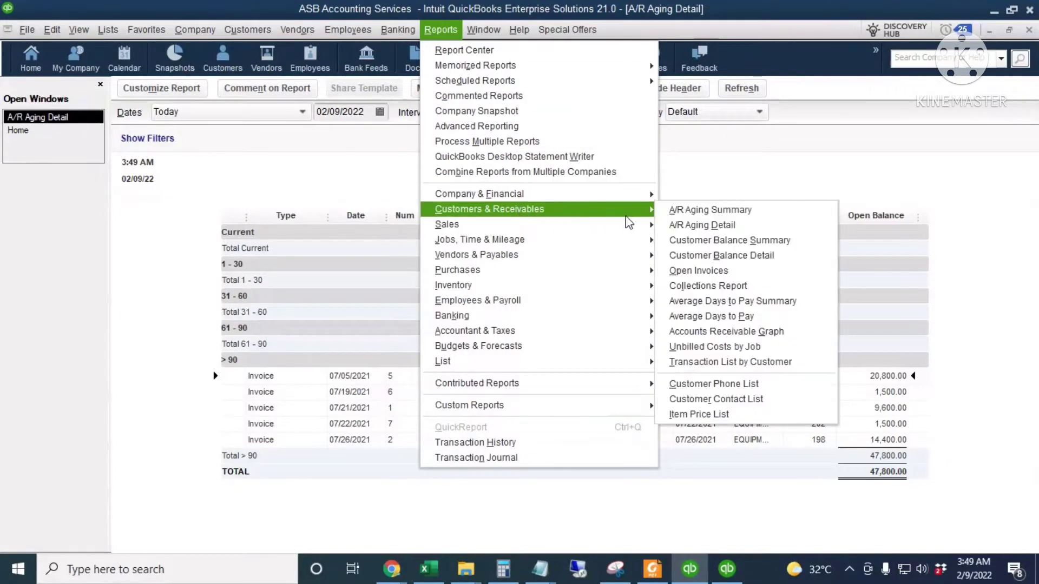
Step: Open the Open Invoices report (47,800.00), widen its Class column, and return to Home
{"action": "left_click", "coordinate": [776, 274]}
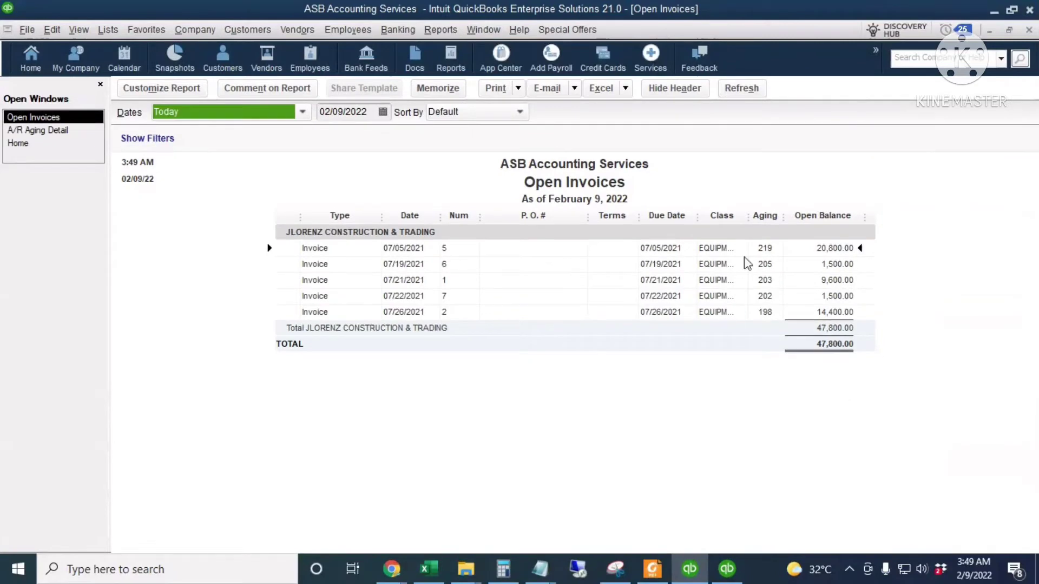
{"action": "left_click_drag", "start_coordinate": [750, 215], "coordinate": [775, 216]}
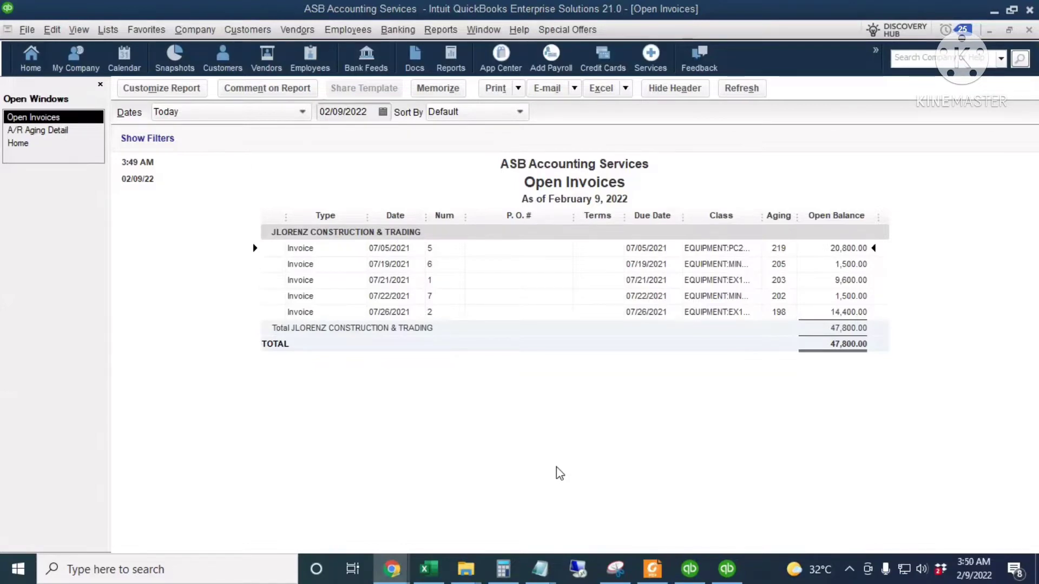
{"action": "left_click", "coordinate": [26, 144]}
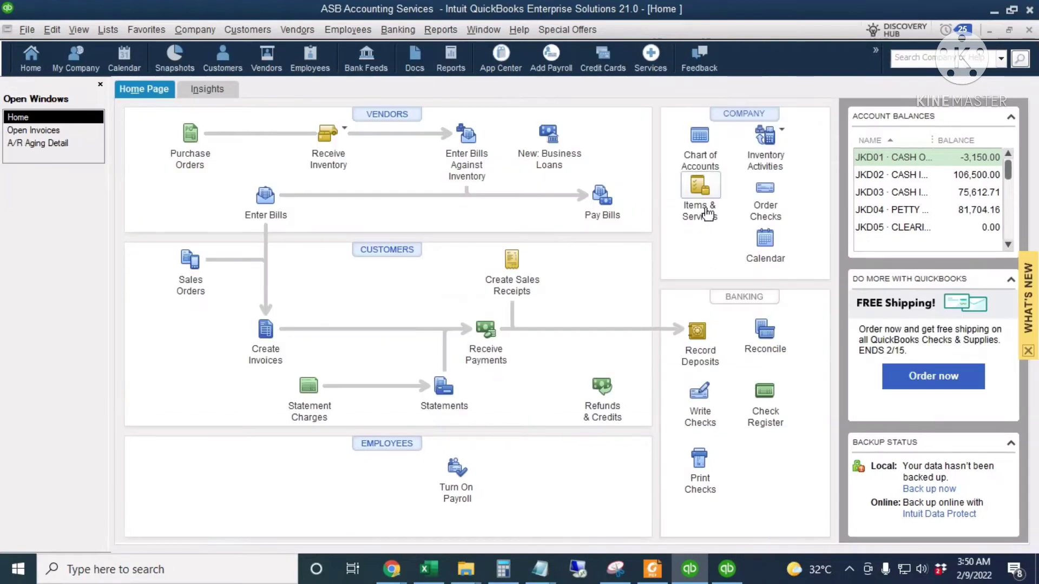
Step: Start a new Other Charge item in the Item List named Bad Debts
{"action": "left_click", "coordinate": [700, 189]}
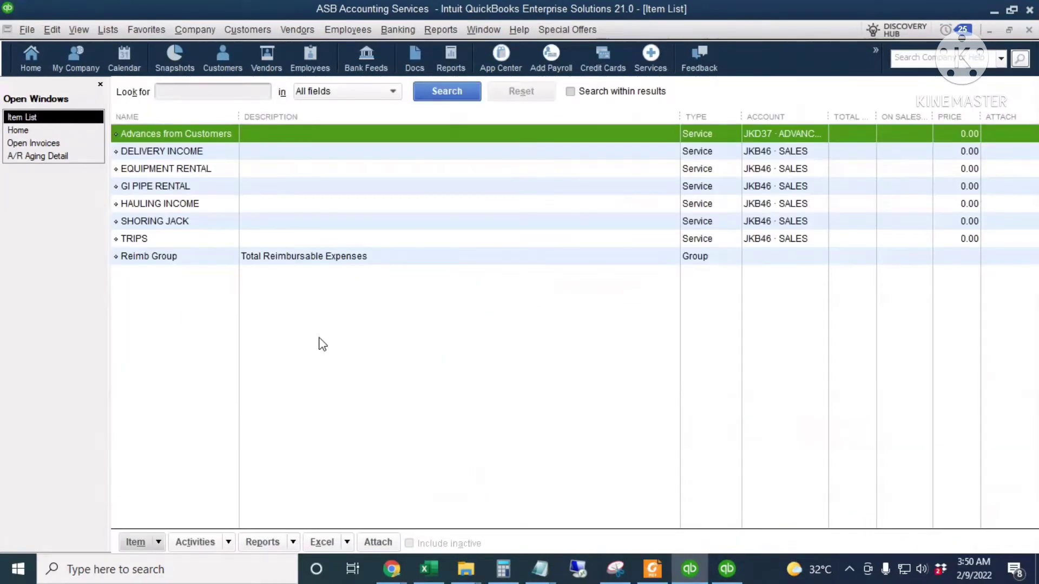
{"action": "right_click", "coordinate": [319, 319]}
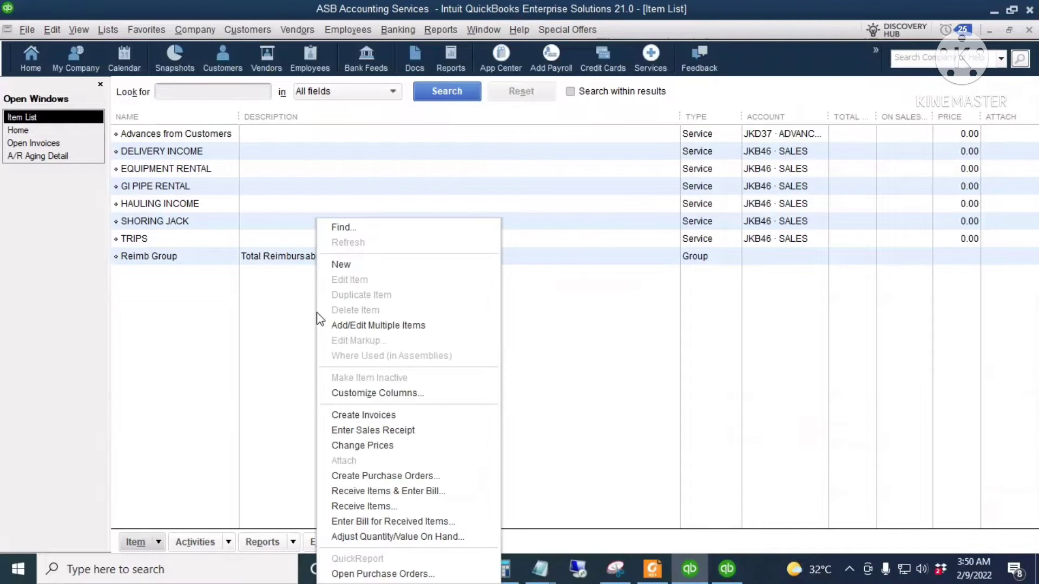
{"action": "left_click", "coordinate": [371, 265]}
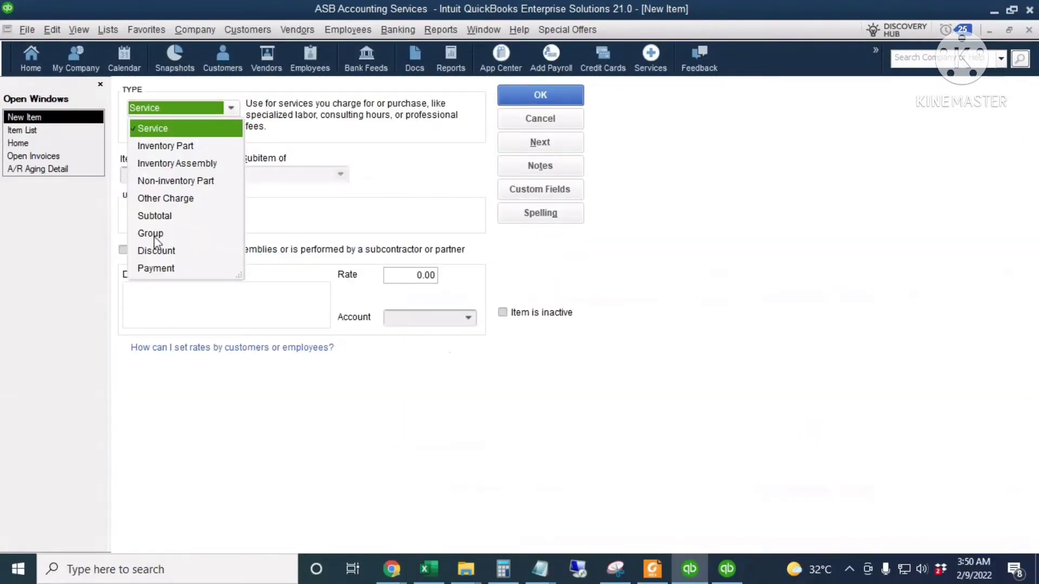
{"action": "left_click", "coordinate": [186, 200]}
{"action": "left_click", "coordinate": [182, 175]}
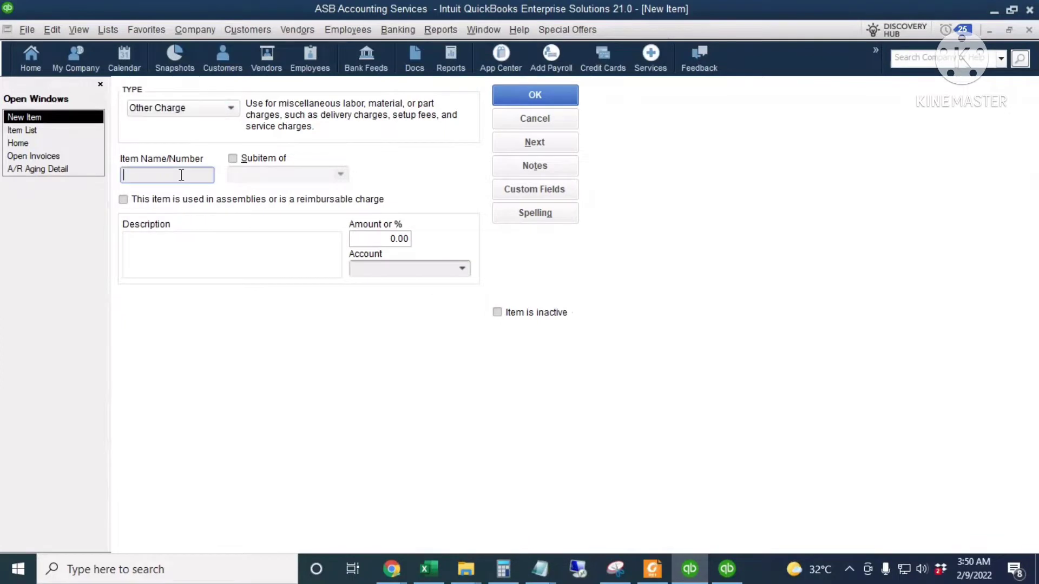
{"action": "type", "text": "Bad Debts"}
{"action": "left_click_drag", "start_coordinate": [169, 177], "coordinate": [86, 182]}
{"action": "key", "text": "ctrl+c"}
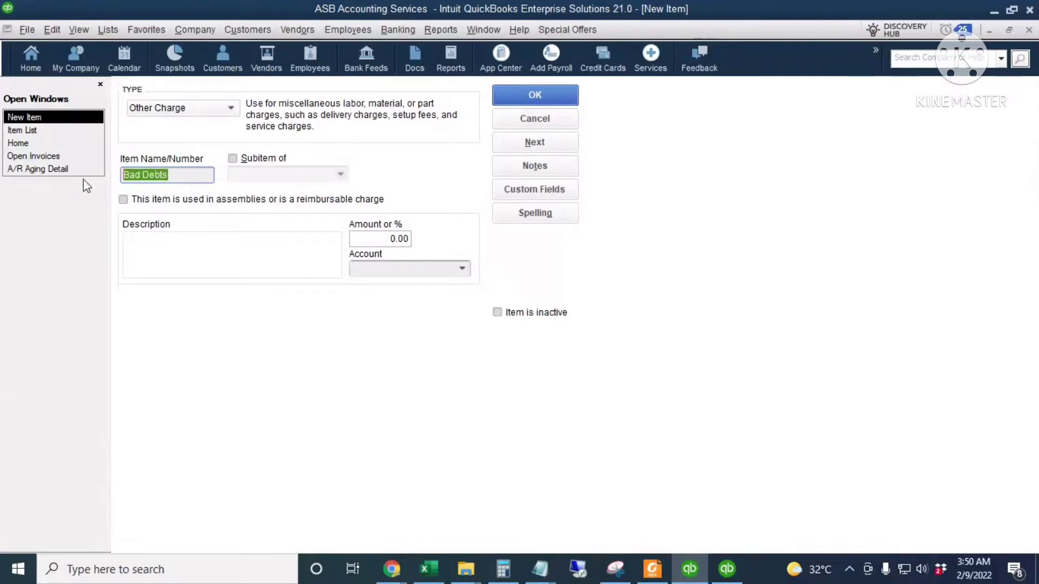
Step: Describe the item as Bad Debts, link it to JKD89 · BAD DEBT EXPENSE, and save
{"action": "left_click", "coordinate": [156, 253]}
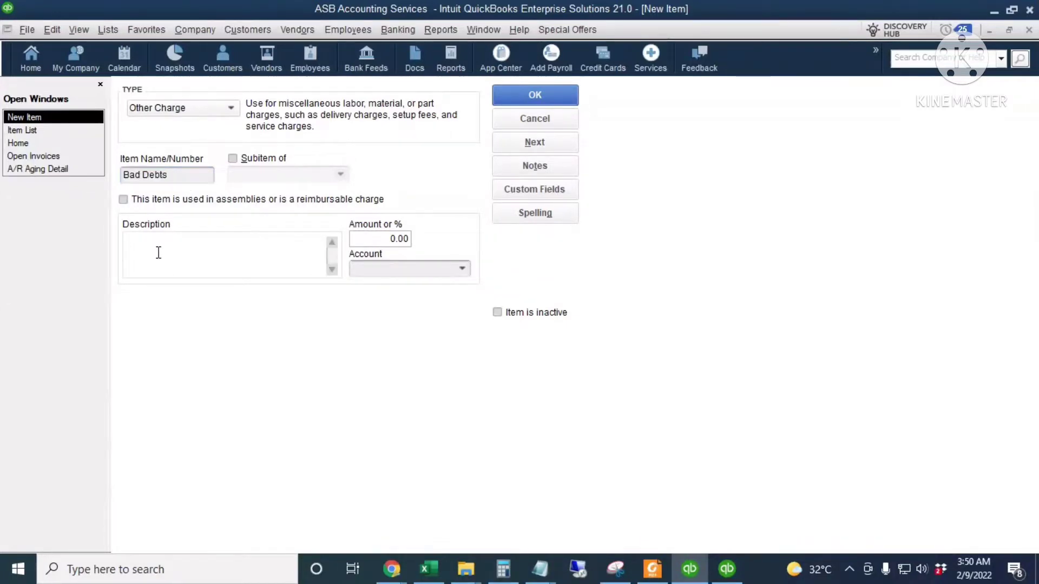
{"action": "key", "text": "ctrl+v"}
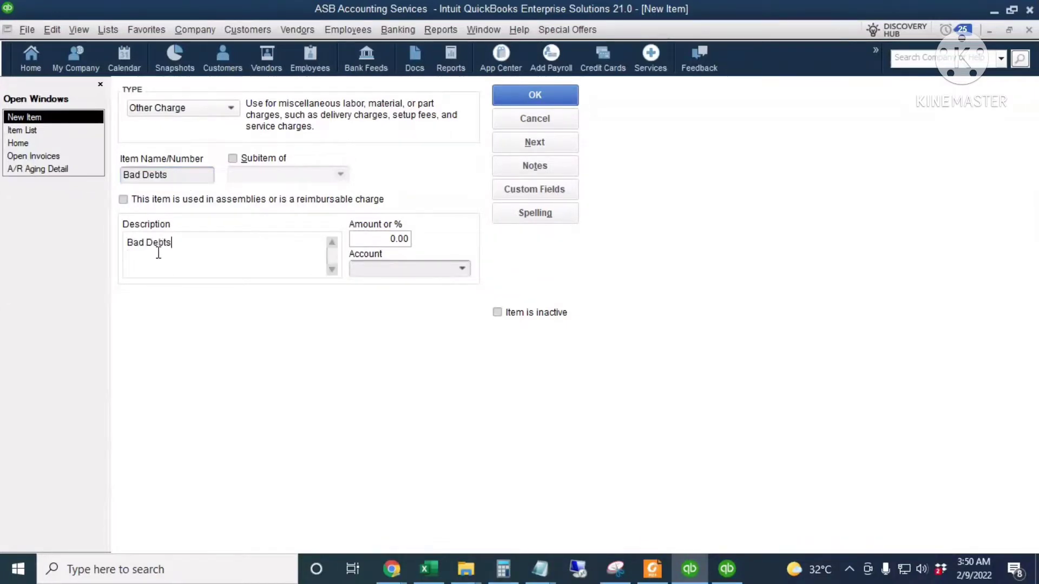
{"action": "left_click", "coordinate": [365, 238]}
{"action": "left_click", "coordinate": [412, 271]}
{"action": "type", "text": "bad"}
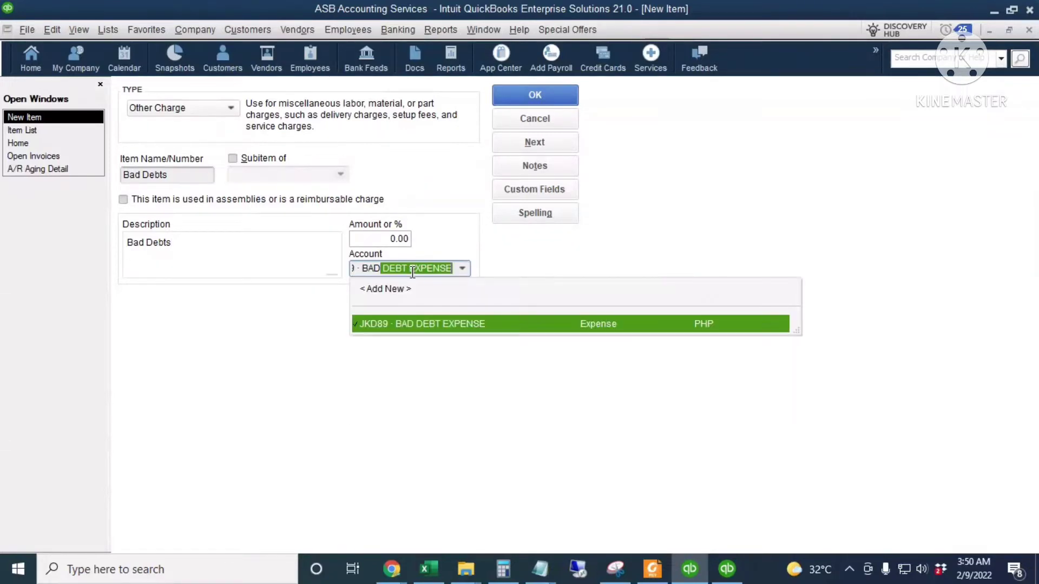
{"action": "left_click", "coordinate": [466, 325]}
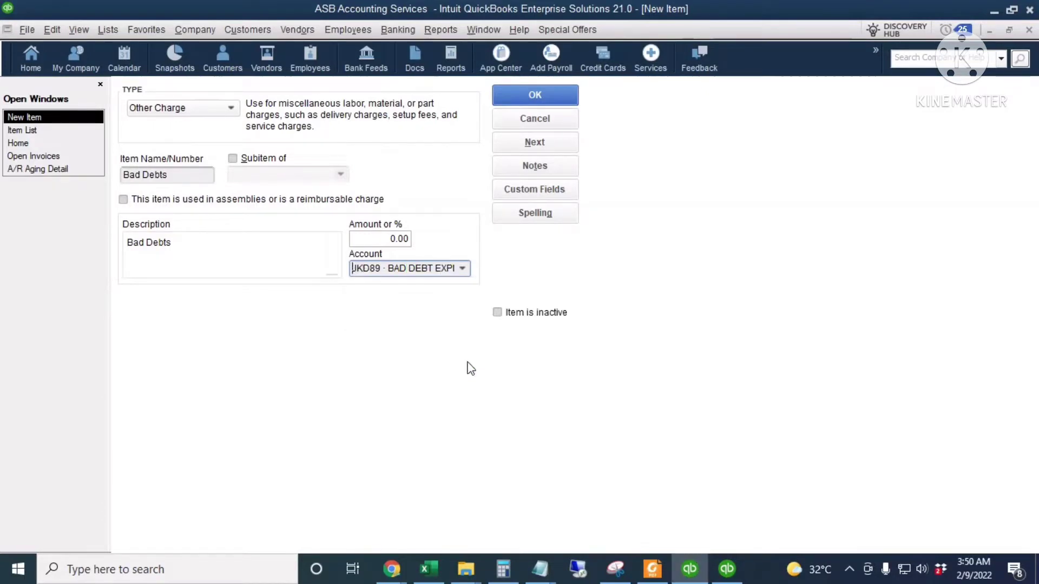
{"action": "left_click", "coordinate": [562, 103]}
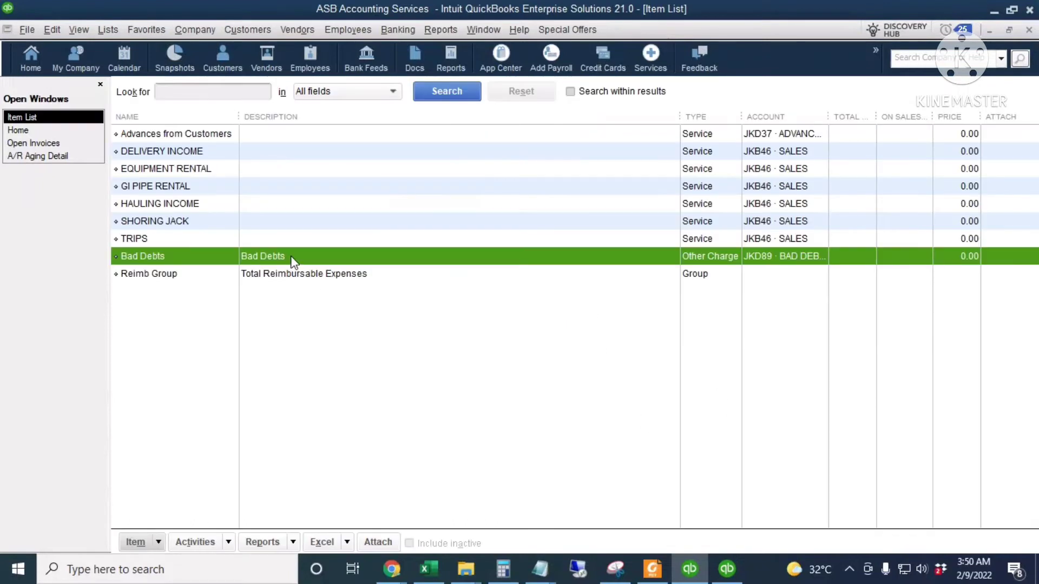
Step: Open a Profit & Loss Standard report for Last Fiscal Year (January–December 2021), then return Home
{"action": "left_click", "coordinate": [47, 143]}
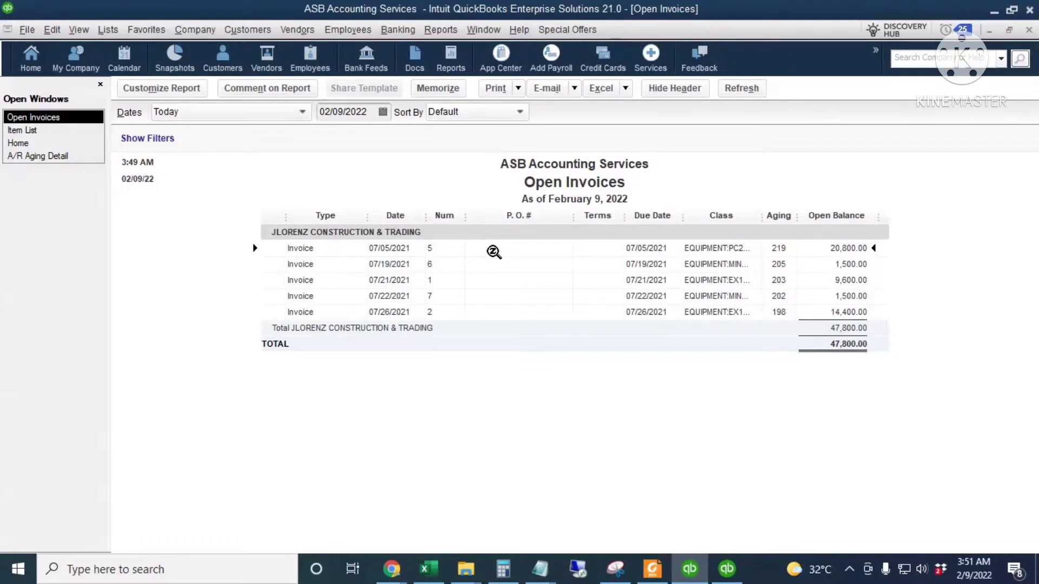
{"action": "left_click", "coordinate": [440, 28]}
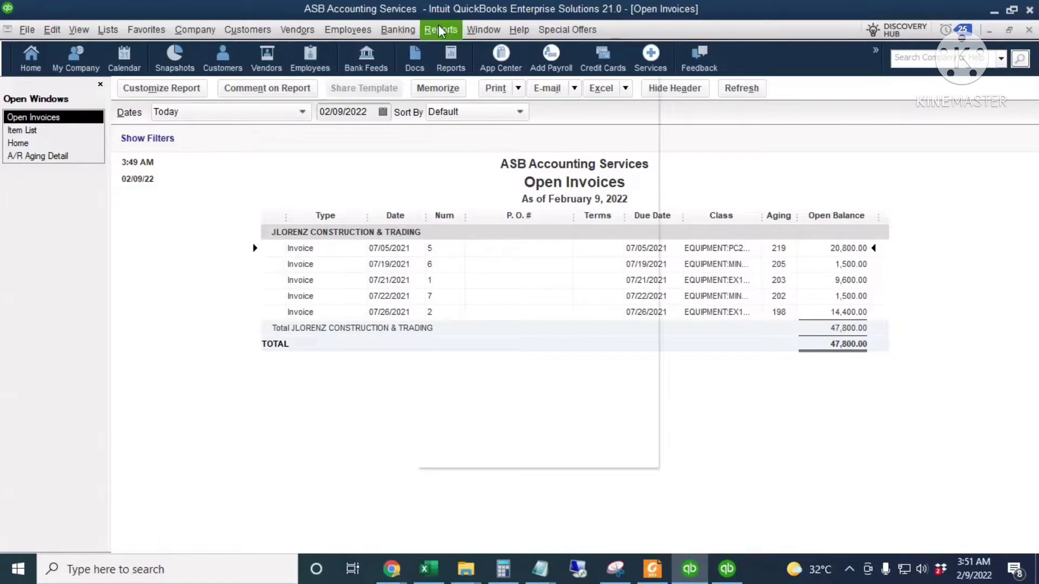
{"action": "mouse_move", "coordinate": [600, 196]}
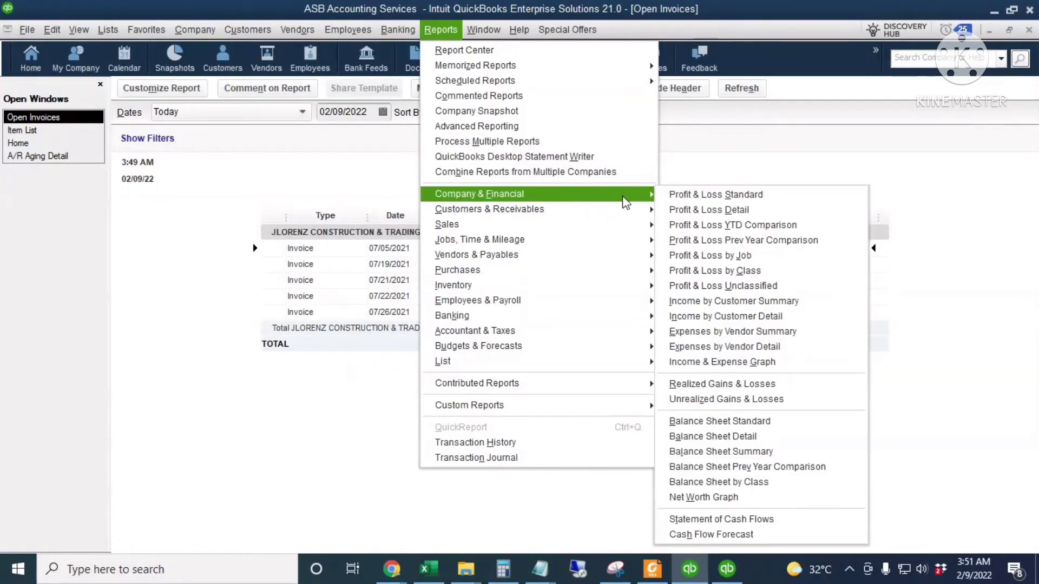
{"action": "left_click", "coordinate": [749, 196]}
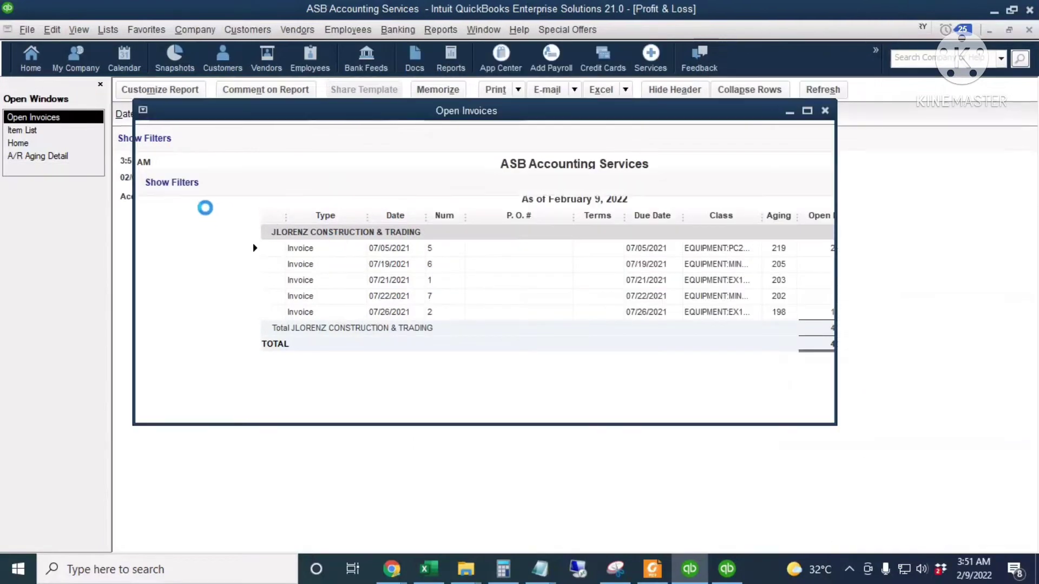
{"action": "left_click", "coordinate": [242, 117]}
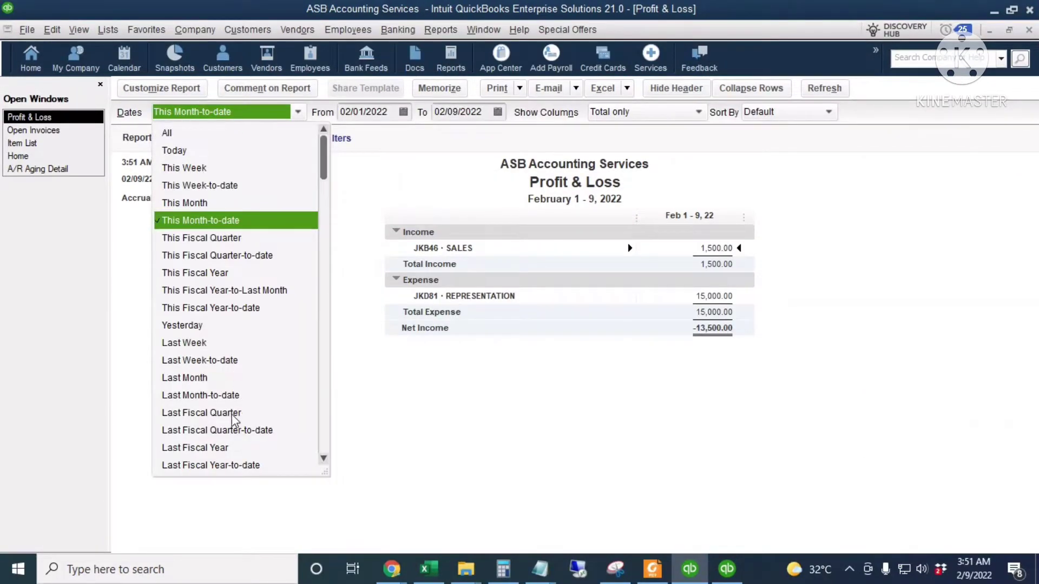
{"action": "left_click", "coordinate": [242, 452]}
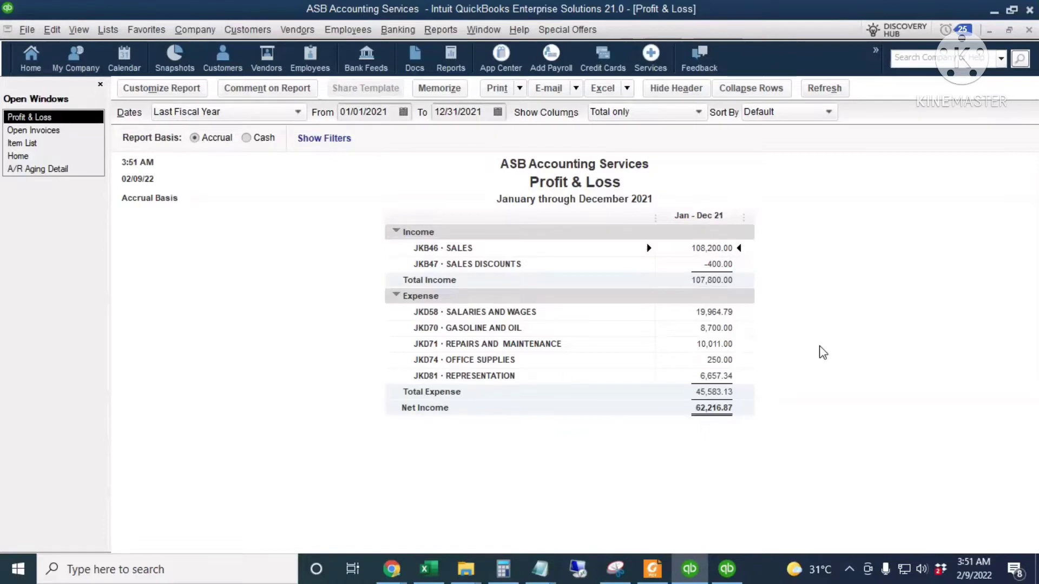
{"action": "left_click", "coordinate": [32, 157]}
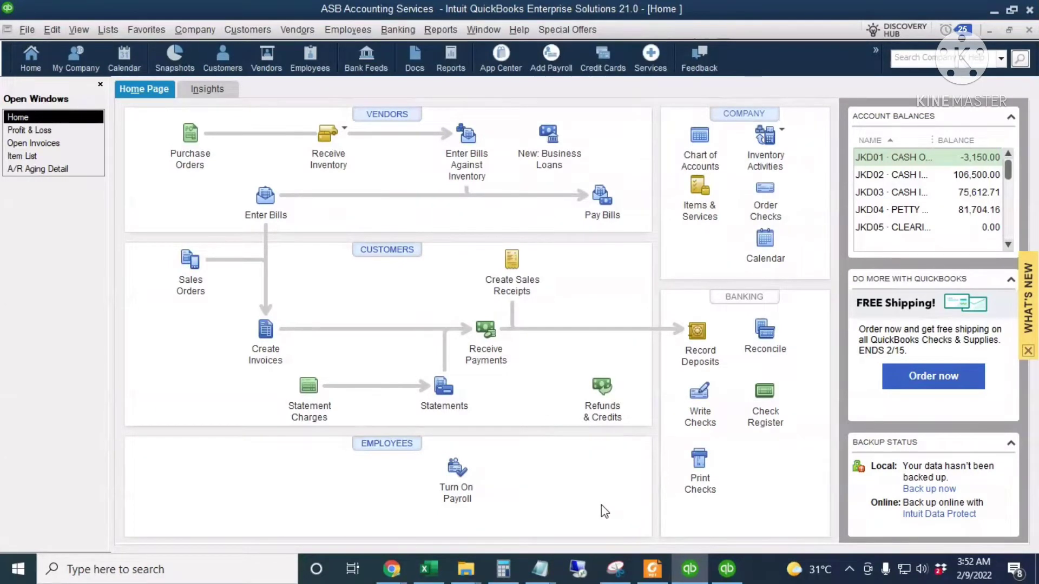
Step: Start a credit memo for JLORENZ CONSTRUCTION & TRADING dated 02/09/2022
{"action": "left_click", "coordinate": [604, 393]}
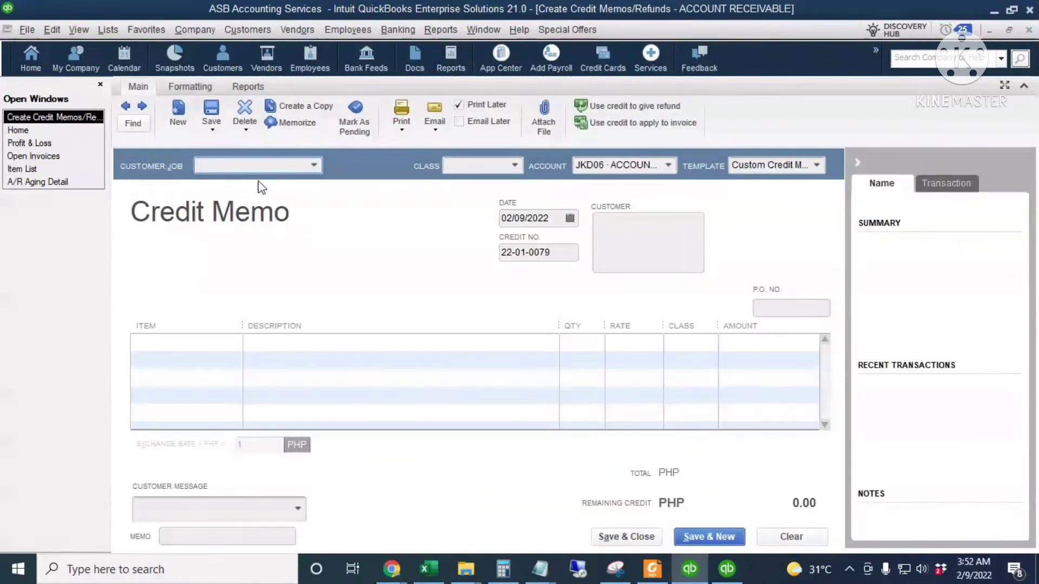
{"action": "type", "text": "j"}
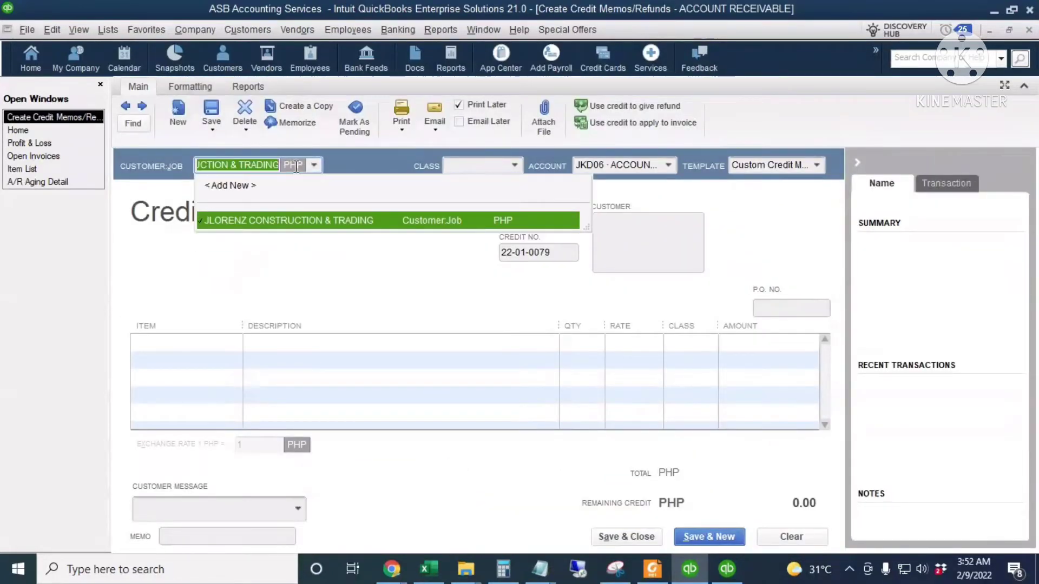
{"action": "key", "text": "Tab"}
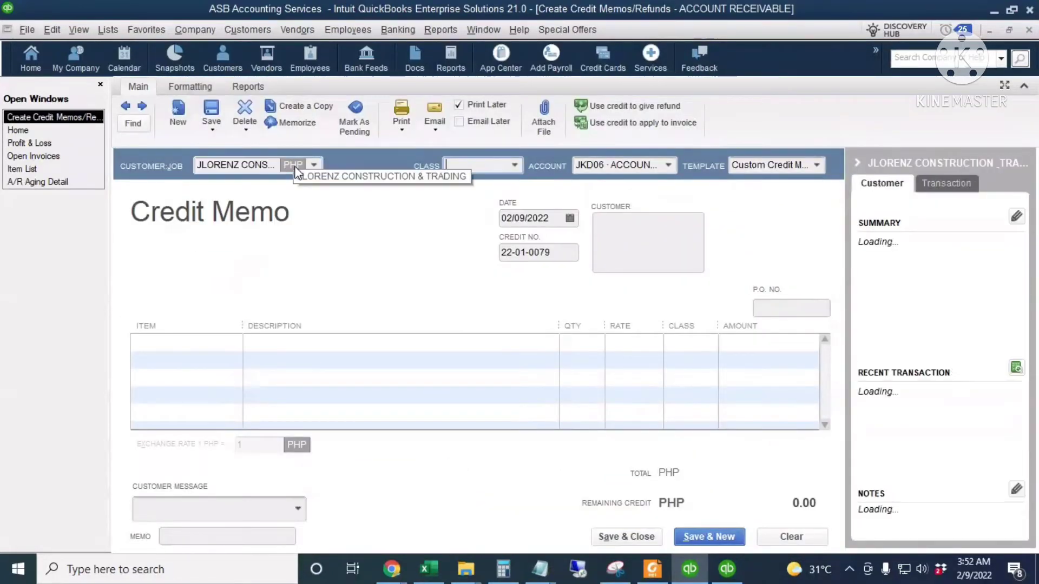
{"action": "left_click", "coordinate": [571, 218]}
{"action": "left_click", "coordinate": [574, 310]}
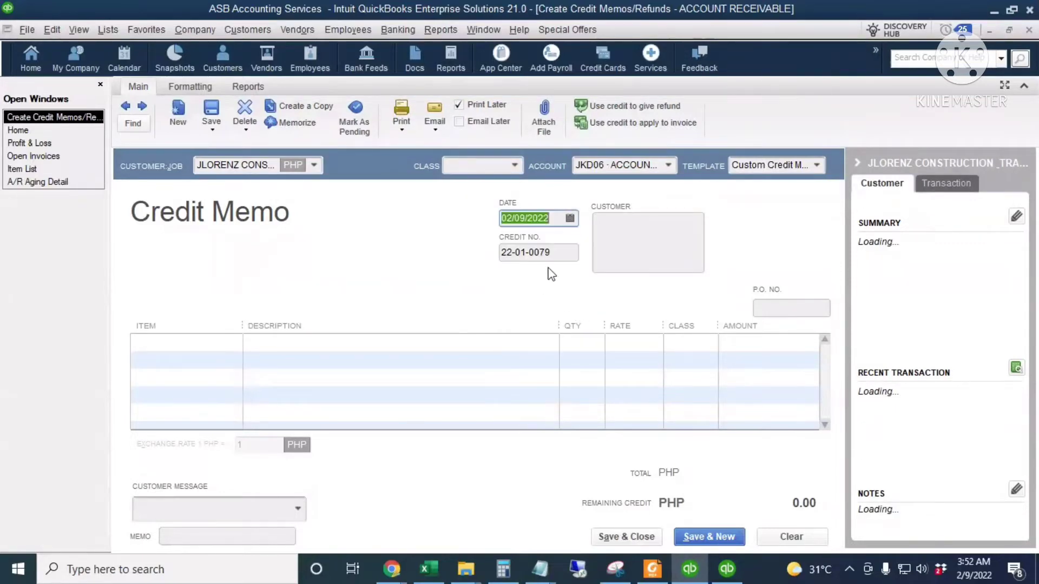
{"action": "key", "text": "Tab"}
Step: Add a 20,800.00 Bad Debts line to the memo, then clear its entries
{"action": "left_click", "coordinate": [191, 347]}
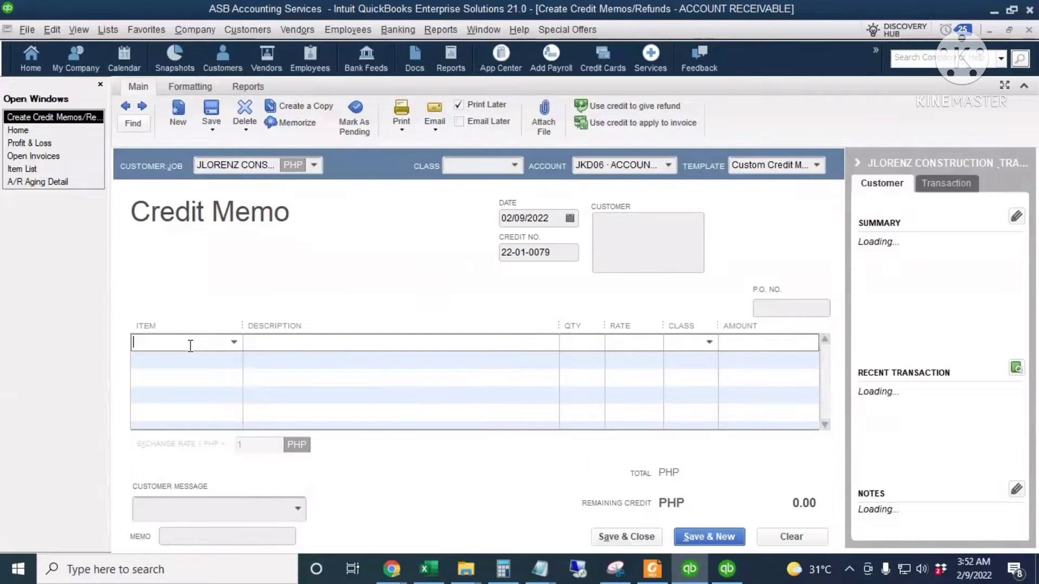
{"action": "type", "text": "Bad"}
{"action": "key", "text": "Tab"}
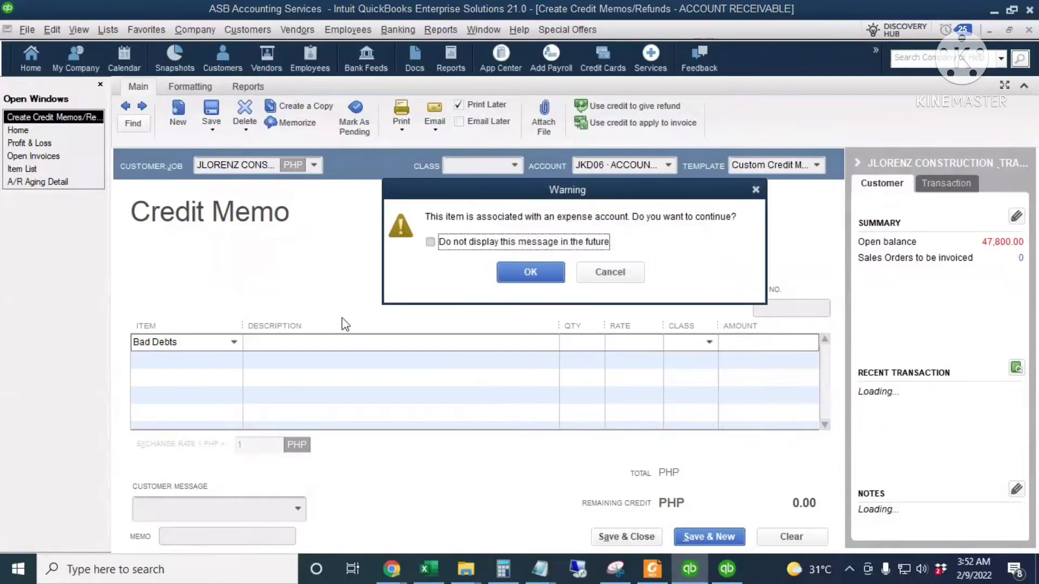
{"action": "left_click", "coordinate": [531, 274]}
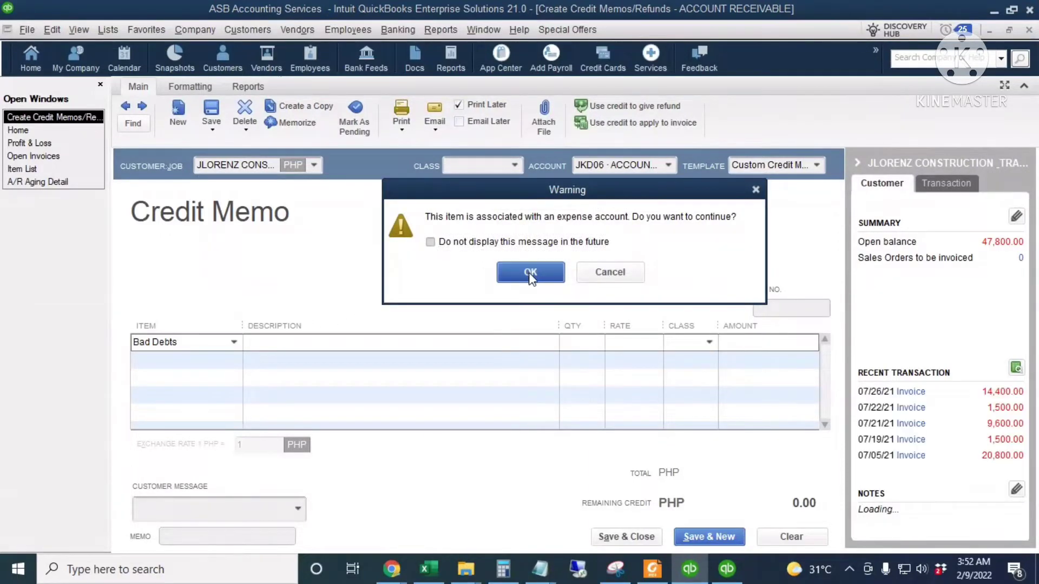
{"action": "left_click", "coordinate": [785, 348]}
{"action": "type", "text": "20800"}
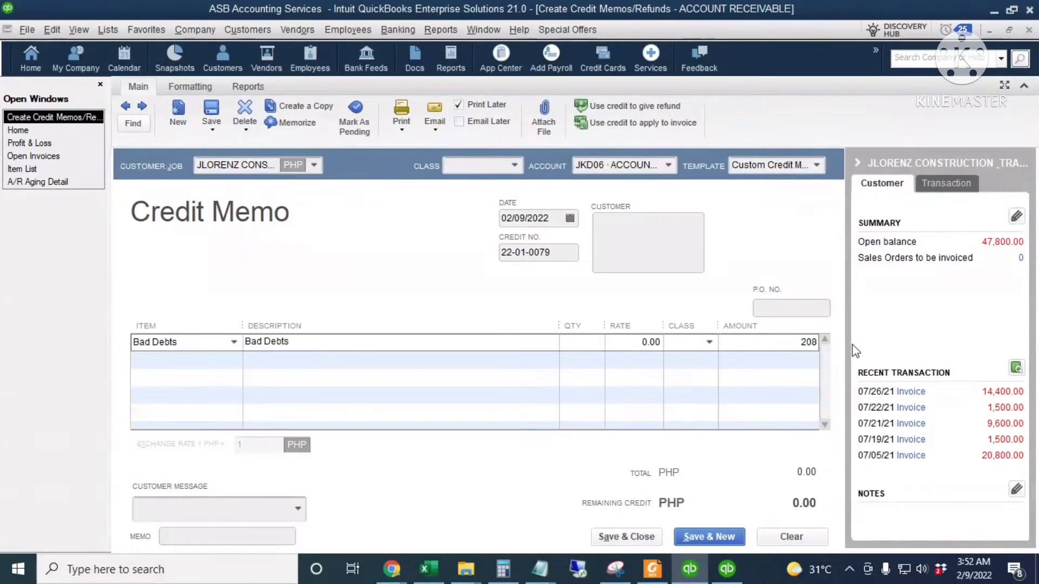
{"action": "key", "text": "Tab"}
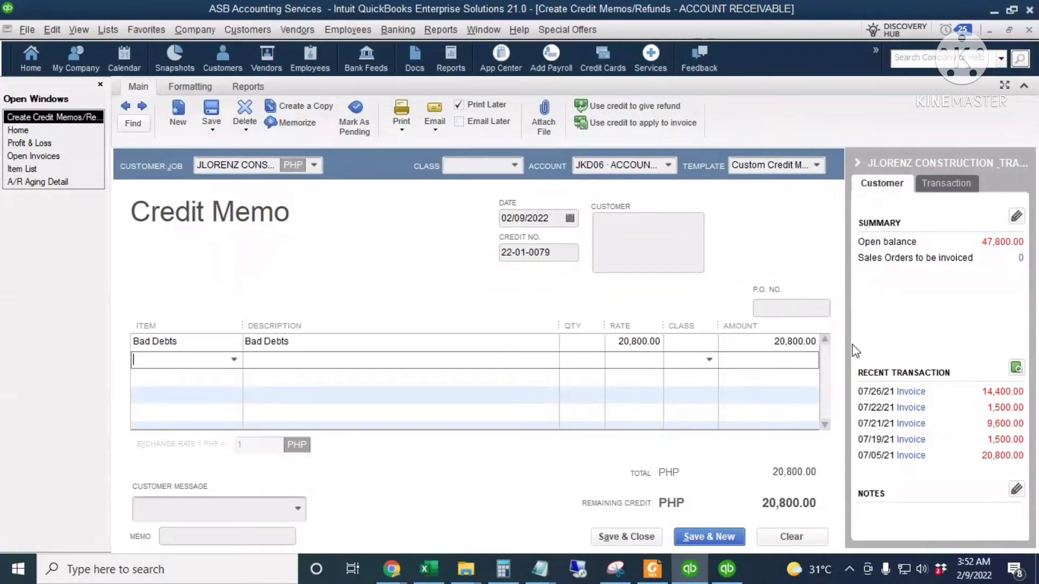
{"action": "left_click", "coordinate": [791, 537]}
Step: Close the memo and create a new credit memo for JLORENZ CONSTRUCTION & TRADING from the Customer Center
{"action": "key", "text": "Escape"}
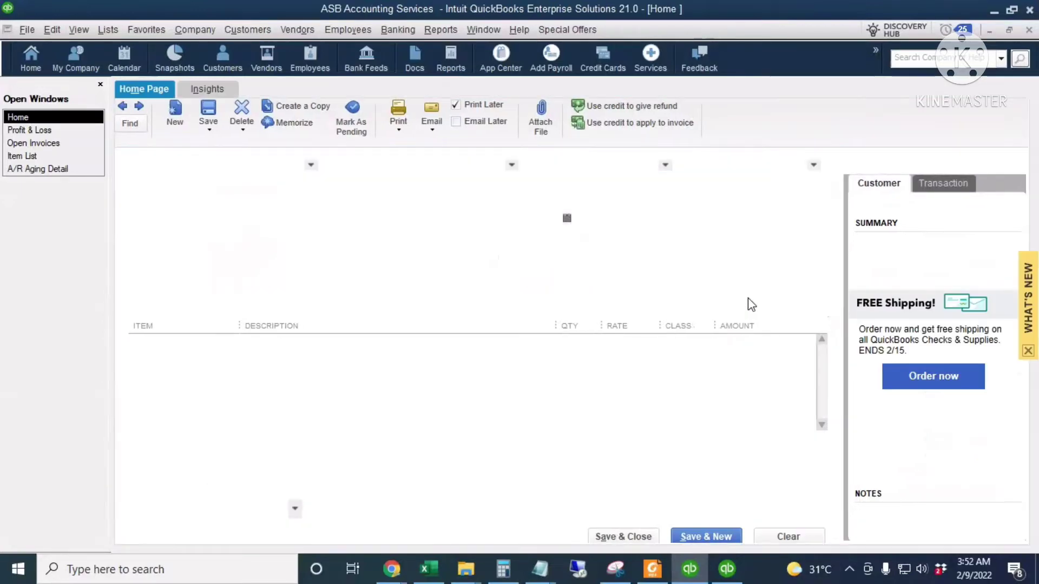
{"action": "left_click", "coordinate": [249, 30]}
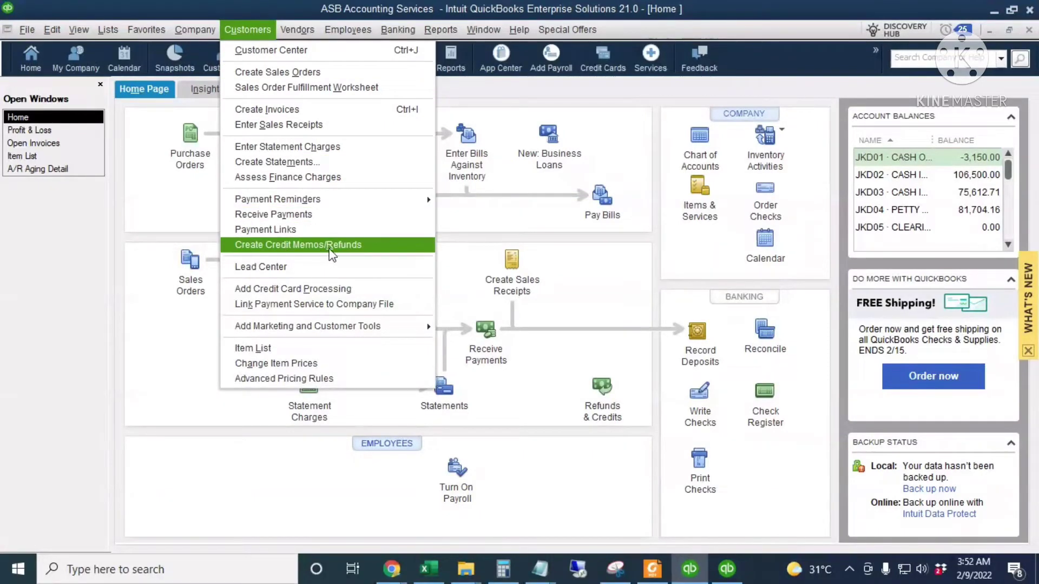
{"action": "left_click", "coordinate": [30, 211]}
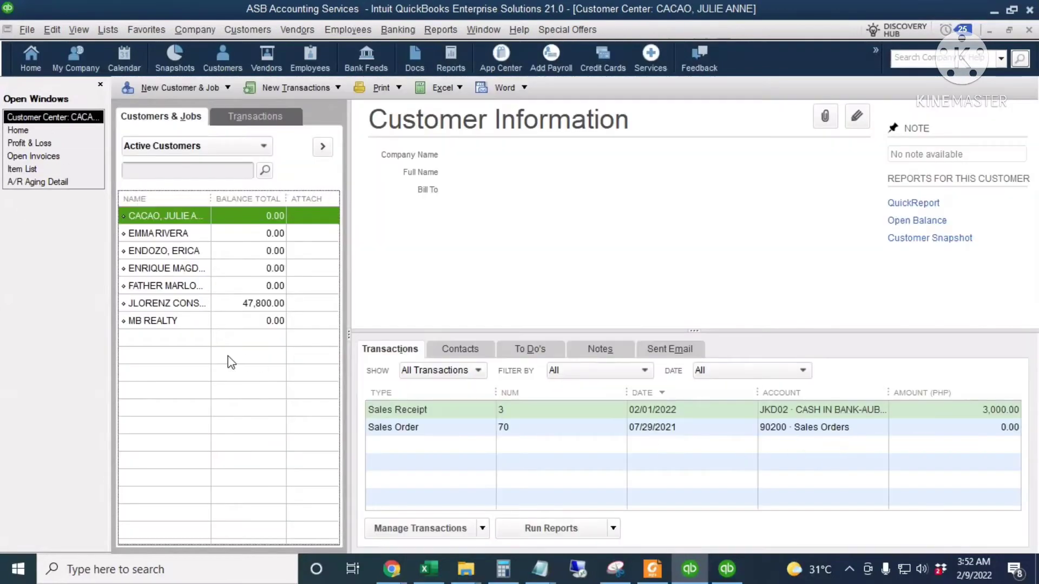
{"action": "left_click", "coordinate": [199, 304]}
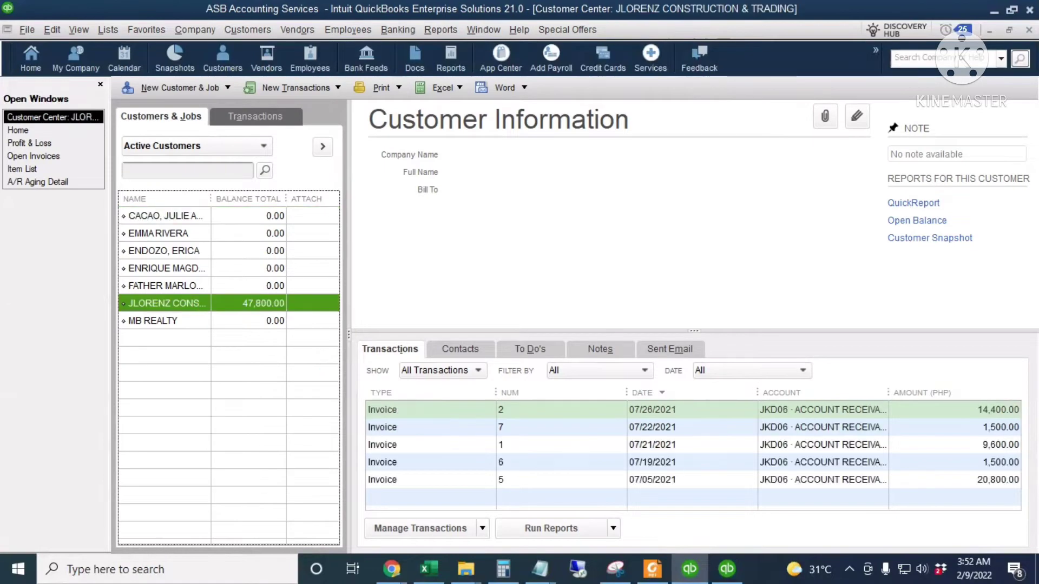
{"action": "right_click", "coordinate": [205, 311]}
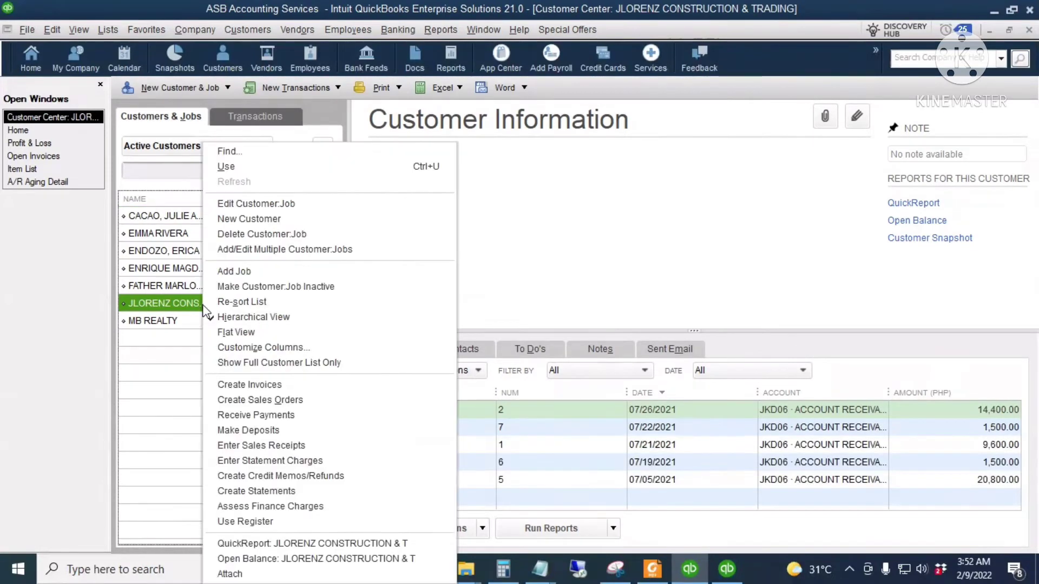
{"action": "left_click", "coordinate": [313, 476]}
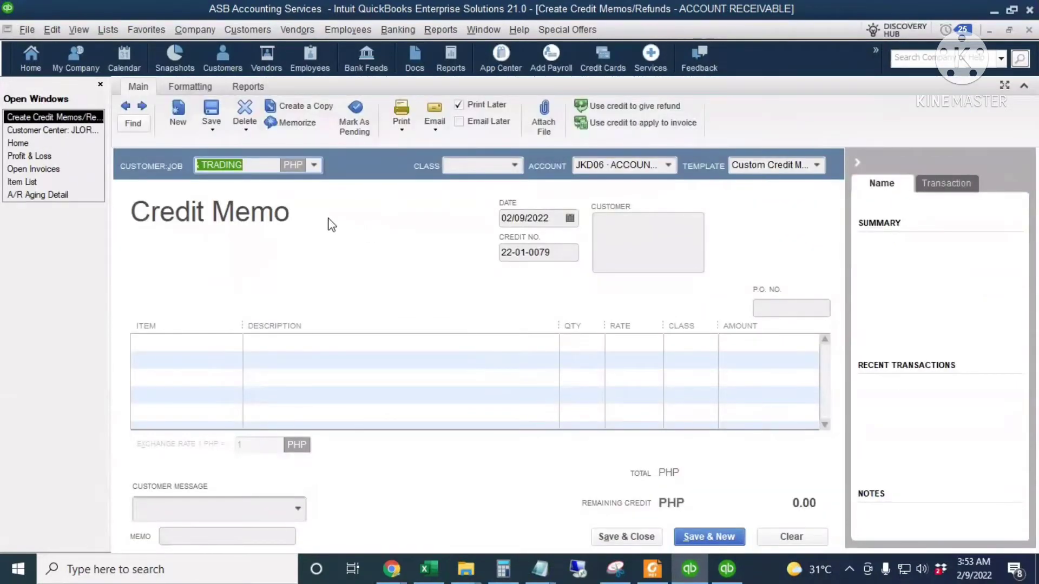
Step: Confirm JLORENZ CONSTRUCTION & TRADING as the customer and 02/09/2022 as the memo date
{"action": "left_click", "coordinate": [313, 165]}
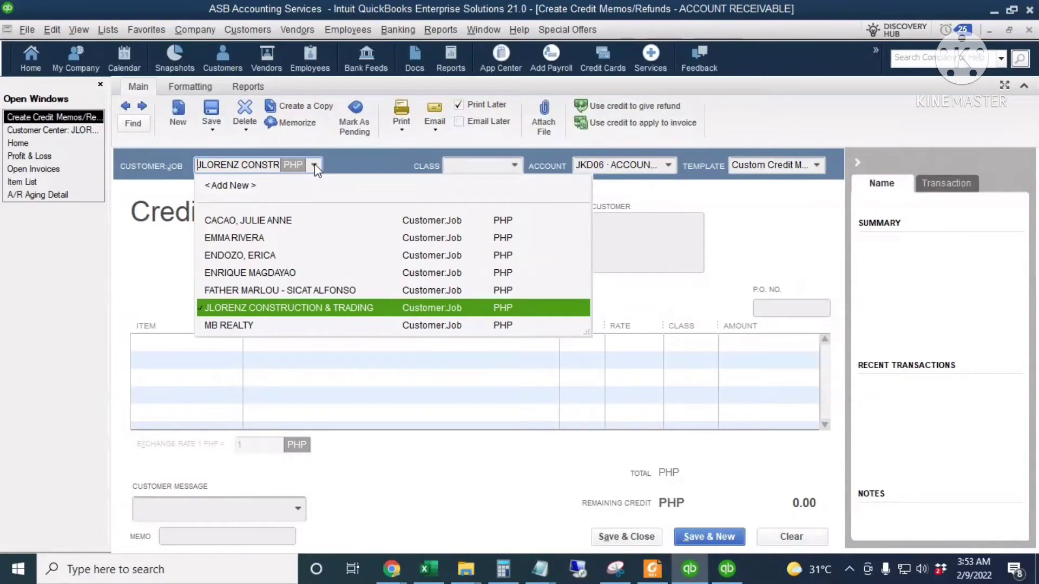
{"action": "left_click", "coordinate": [710, 298]}
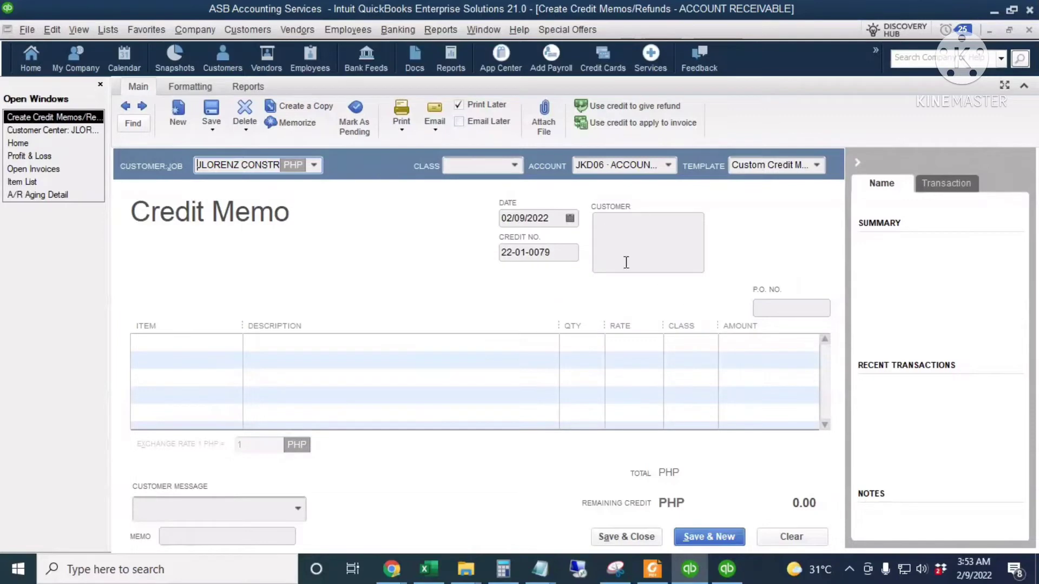
{"action": "left_click", "coordinate": [570, 217]}
{"action": "left_click", "coordinate": [406, 264]}
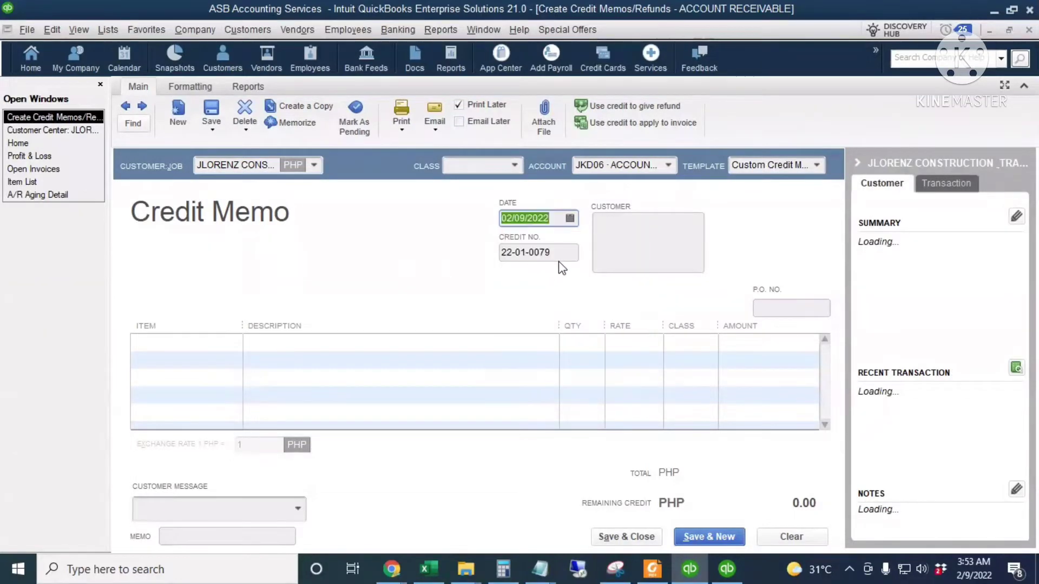
{"action": "key", "text": "Tab"}
Step: Add a Bad Debts line of 20,800.00, turning off future expense-account warnings
{"action": "left_click", "coordinate": [198, 348]}
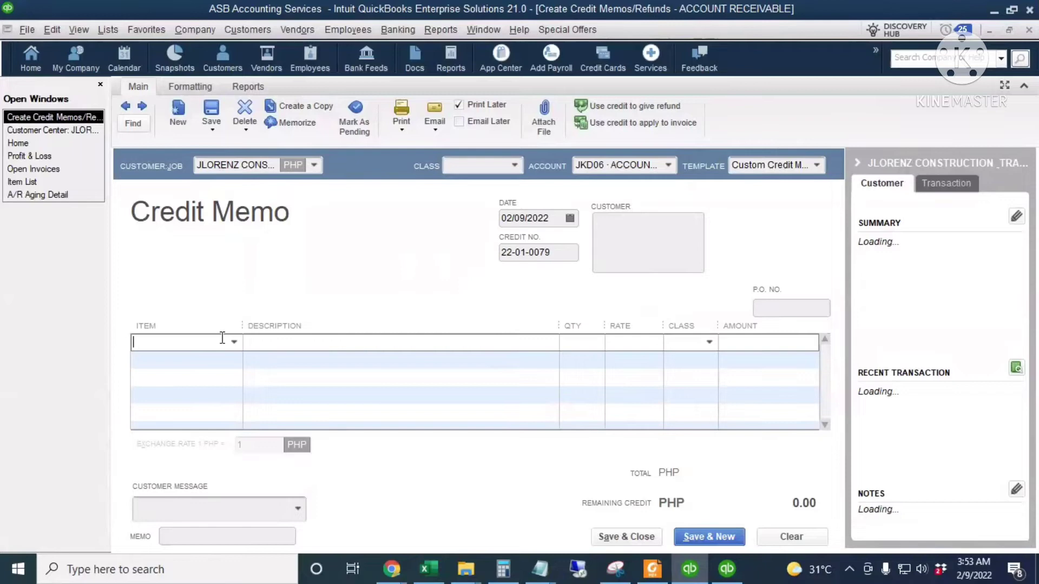
{"action": "type", "text": "Bad Debts"}
{"action": "key", "text": "Tab"}
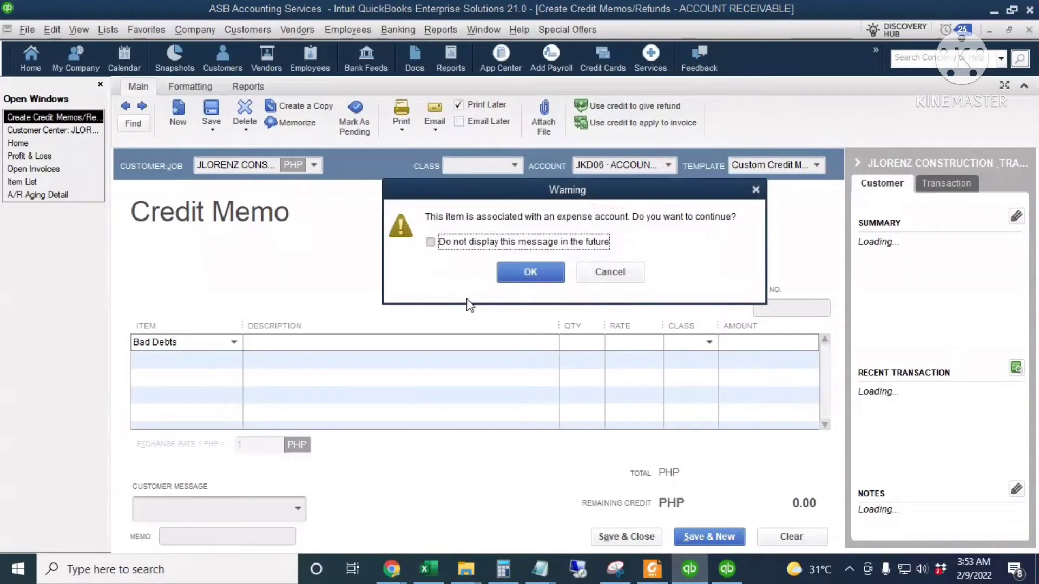
{"action": "left_click", "coordinate": [480, 242]}
{"action": "left_click", "coordinate": [530, 272]}
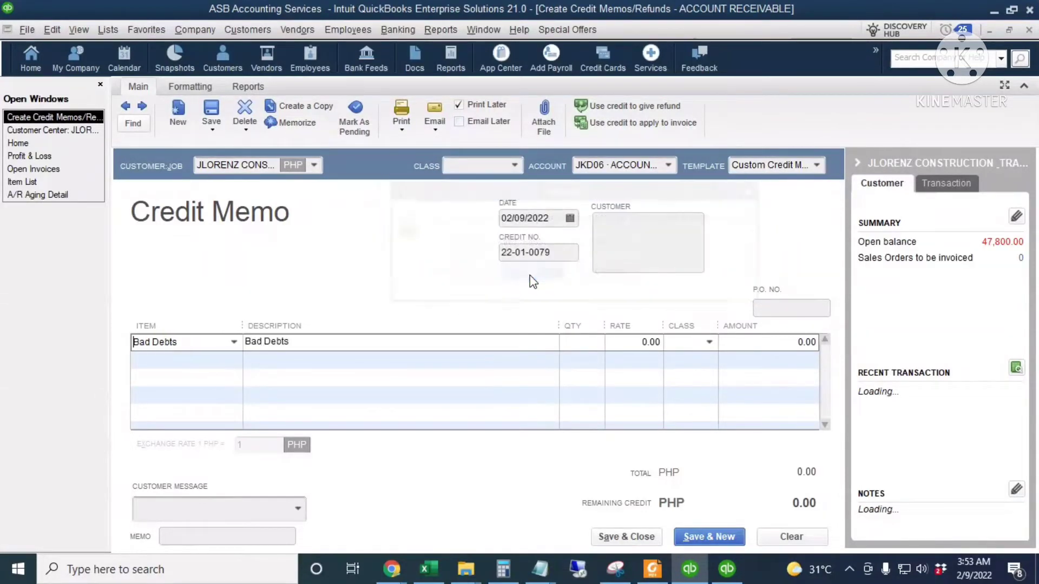
{"action": "key", "text": "Tab"}
{"action": "key", "text": "Tab"}
{"action": "key", "text": "Tab"}
{"action": "key", "text": "Tab"}
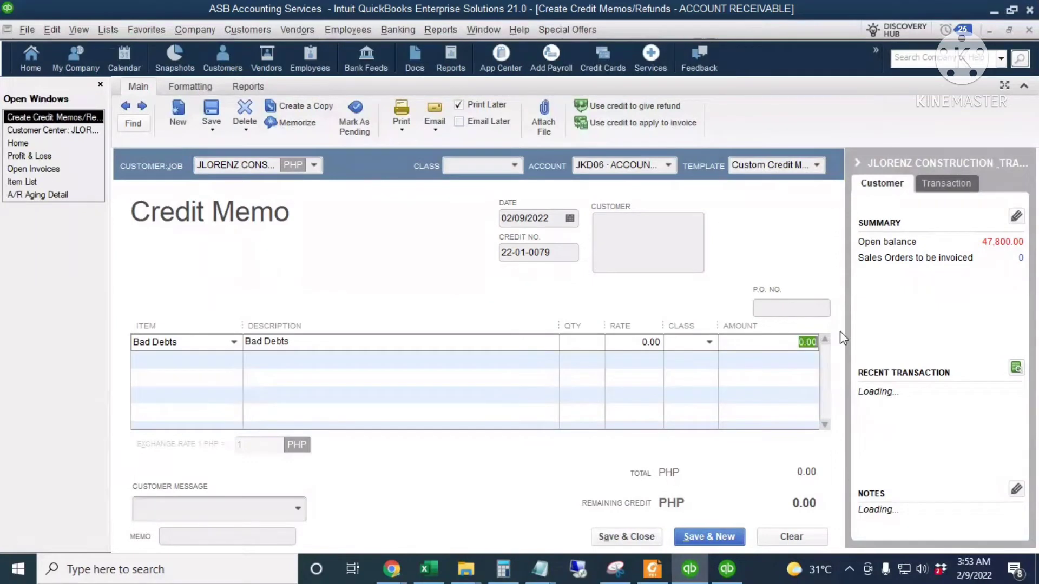
{"action": "type", "text": "20800"}
{"action": "key", "text": "Tab"}
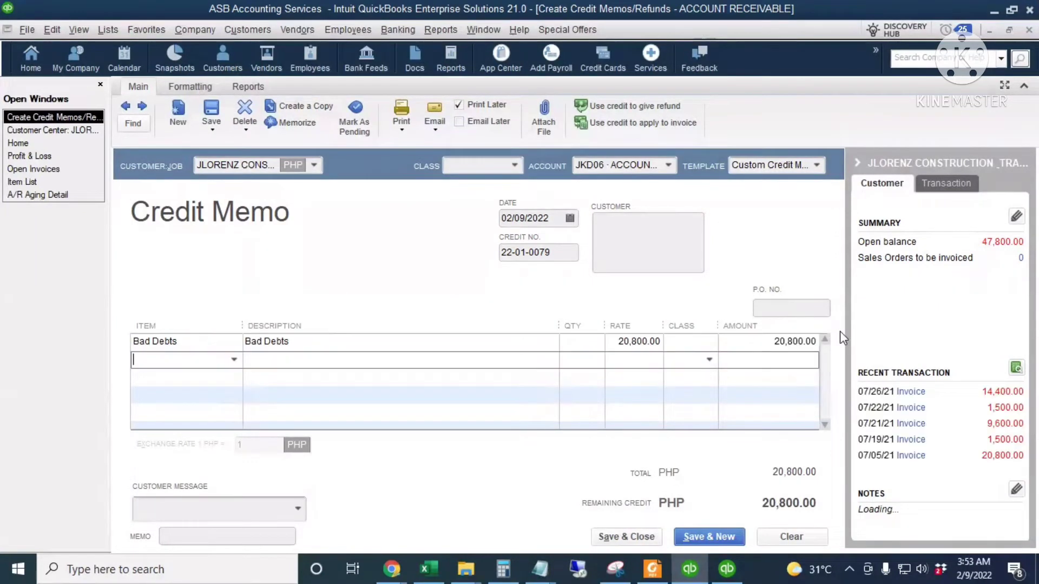
Step: Save the memo, apply the 20,800.00 credit to invoice 5, and view its transaction journal
{"action": "left_click", "coordinate": [211, 116]}
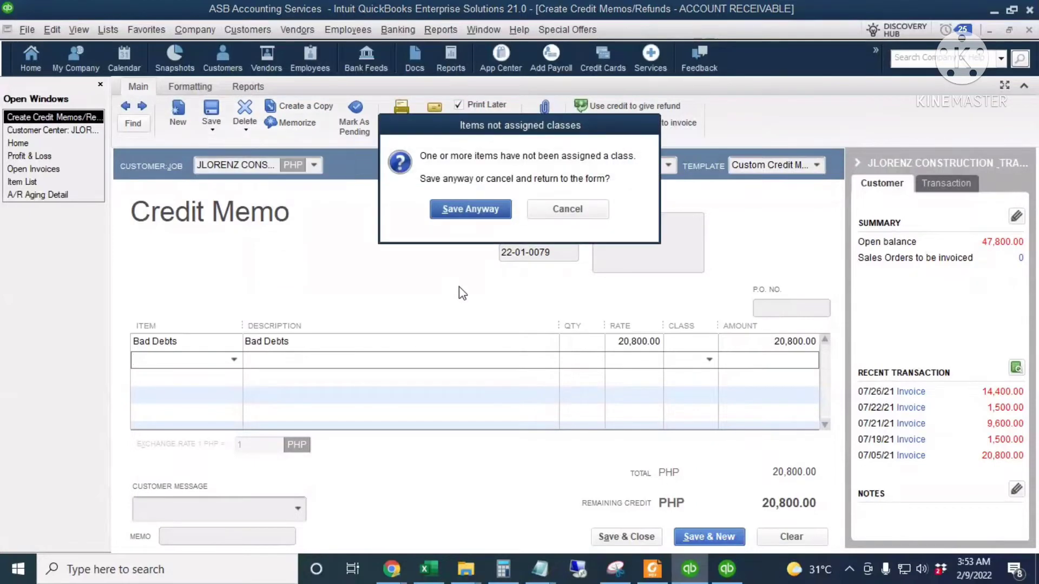
{"action": "left_click", "coordinate": [479, 213]}
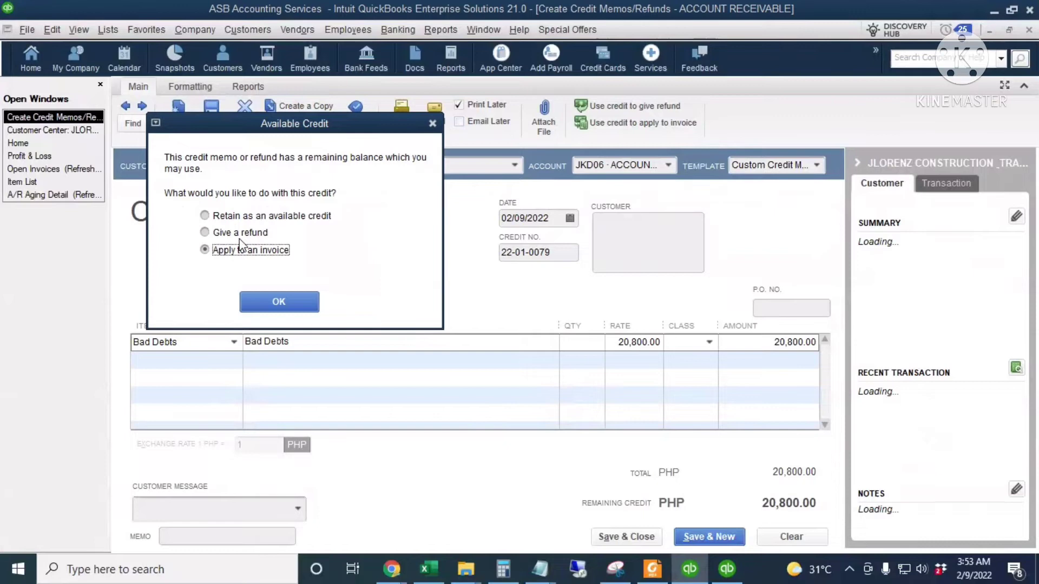
{"action": "left_click", "coordinate": [261, 217]}
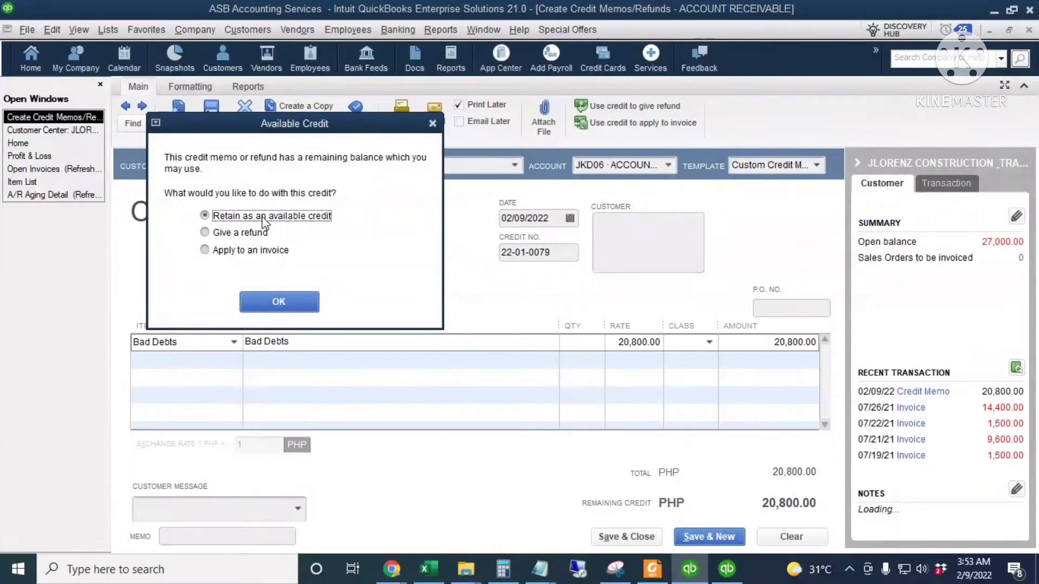
{"action": "left_click", "coordinate": [244, 232]}
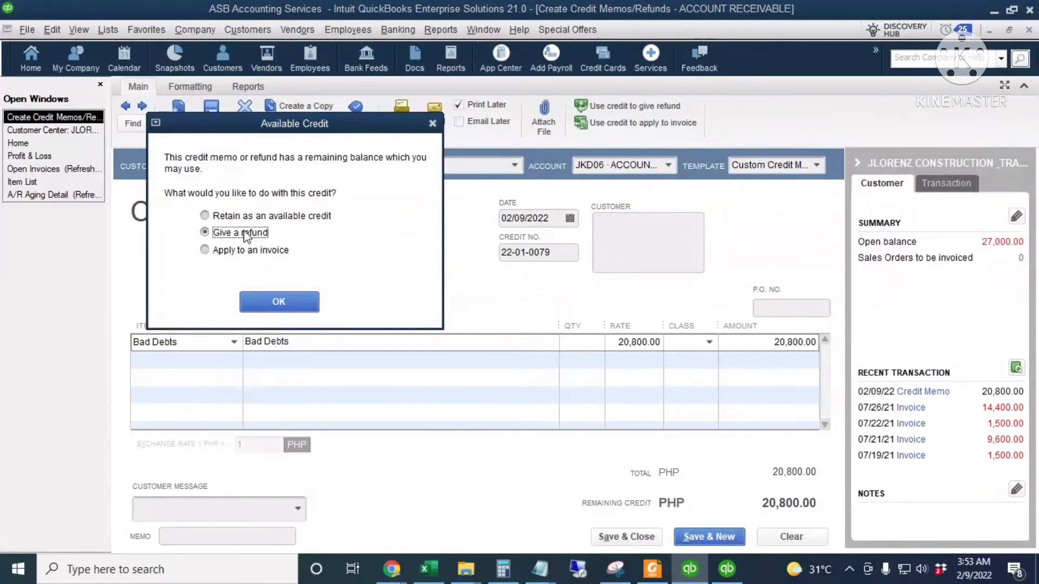
{"action": "left_click", "coordinate": [234, 252]}
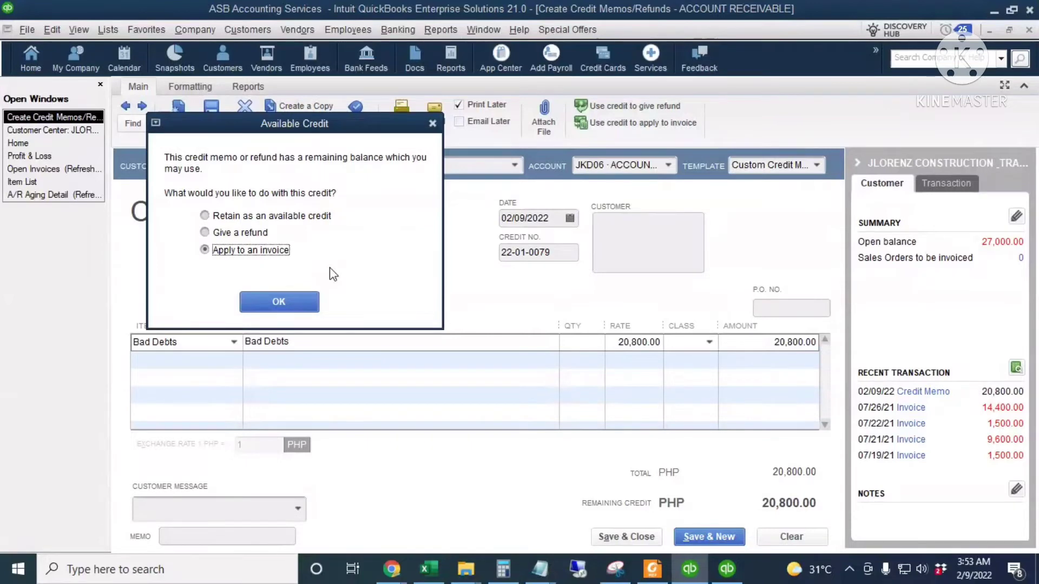
{"action": "left_click", "coordinate": [286, 311]}
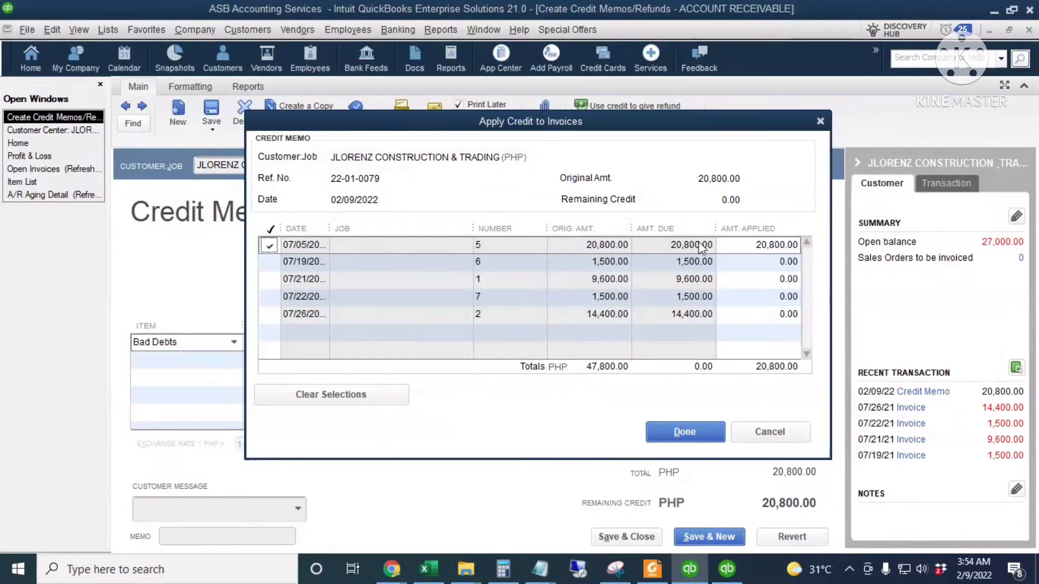
{"action": "left_click", "coordinate": [686, 435]}
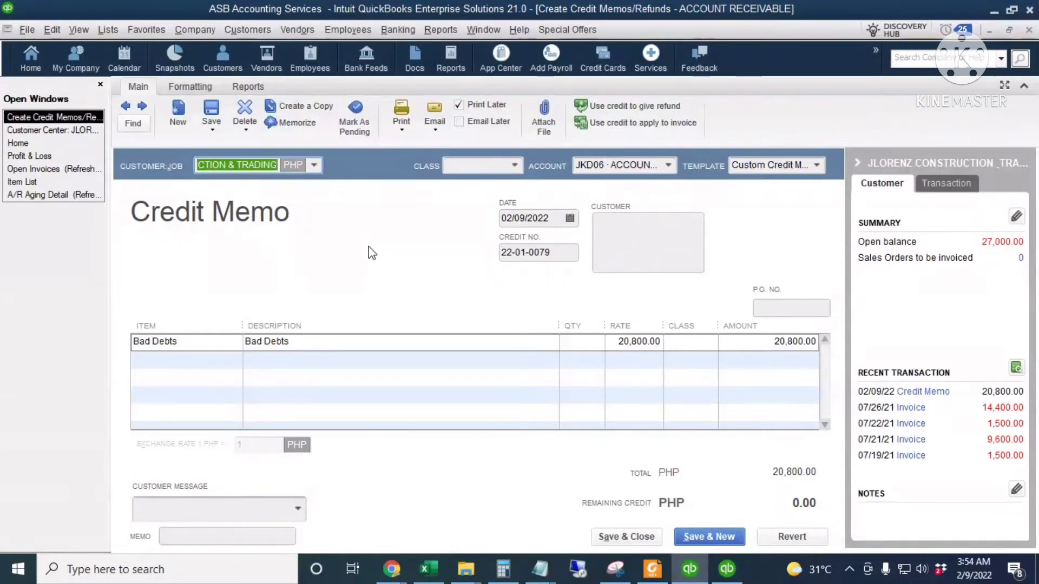
{"action": "key", "text": "ctrl+y"}
{"action": "key", "text": "ctrl+y"}
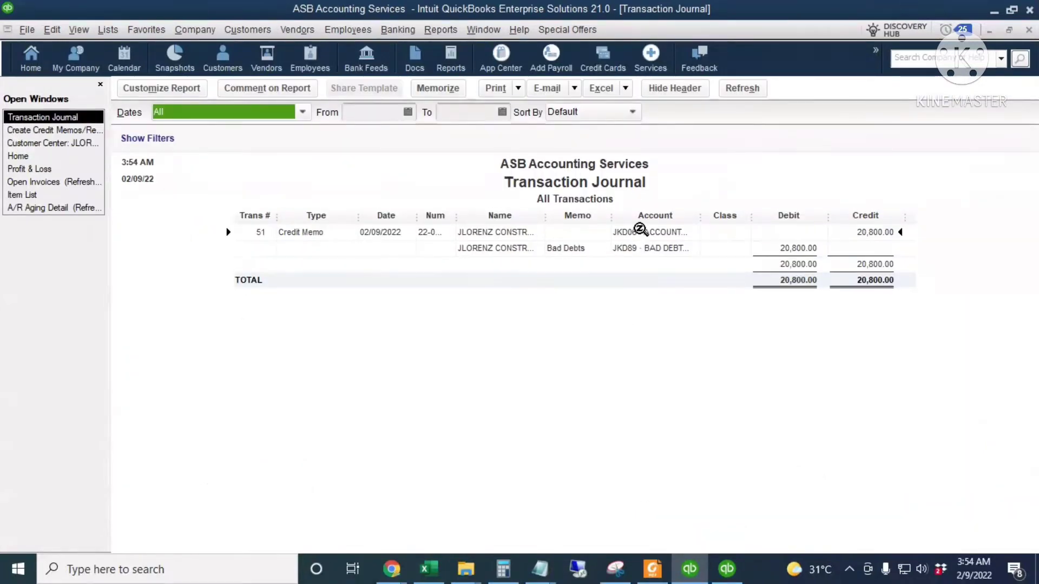
{"action": "left_click", "coordinate": [716, 217]}
{"action": "left_click_drag", "start_coordinate": [716, 217], "coordinate": [771, 216]}
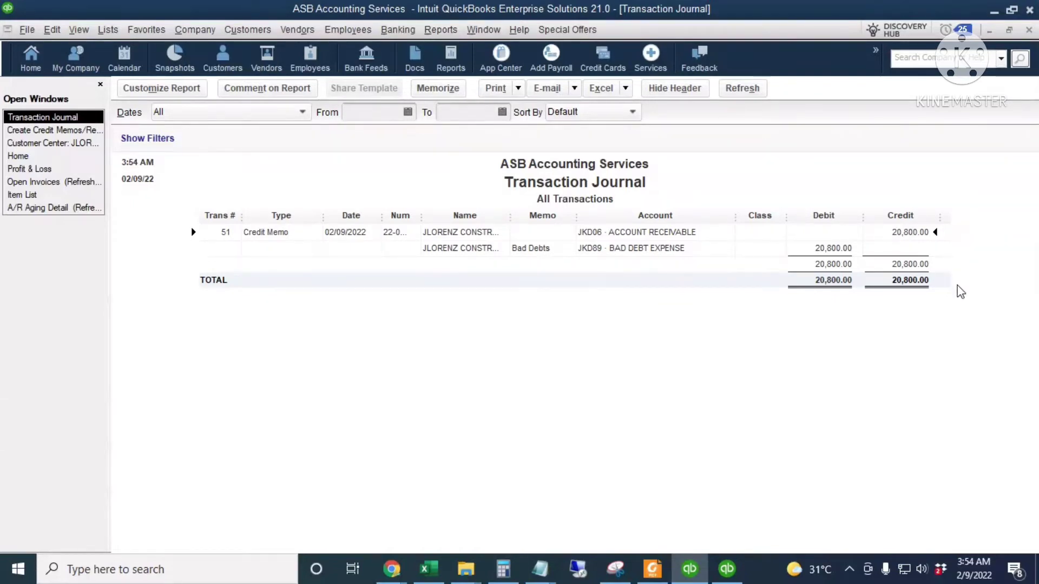
{"action": "left_click", "coordinate": [820, 248]}
{"action": "key", "text": "Return"}
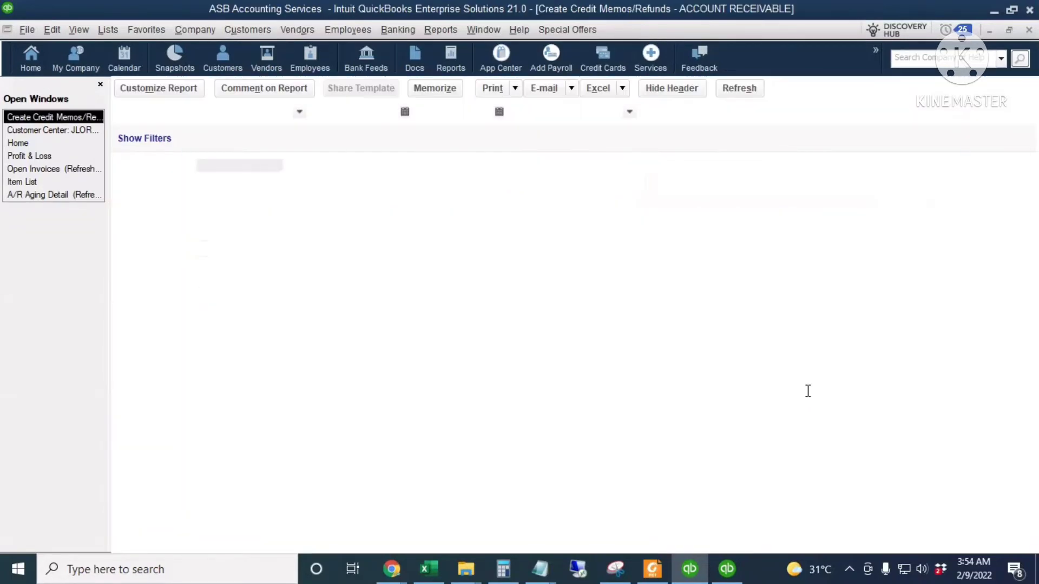
Step: Save and close the credit memo, review Profit & Loss and Open Invoices, then open paid invoice 5
{"action": "left_click", "coordinate": [631, 537]}
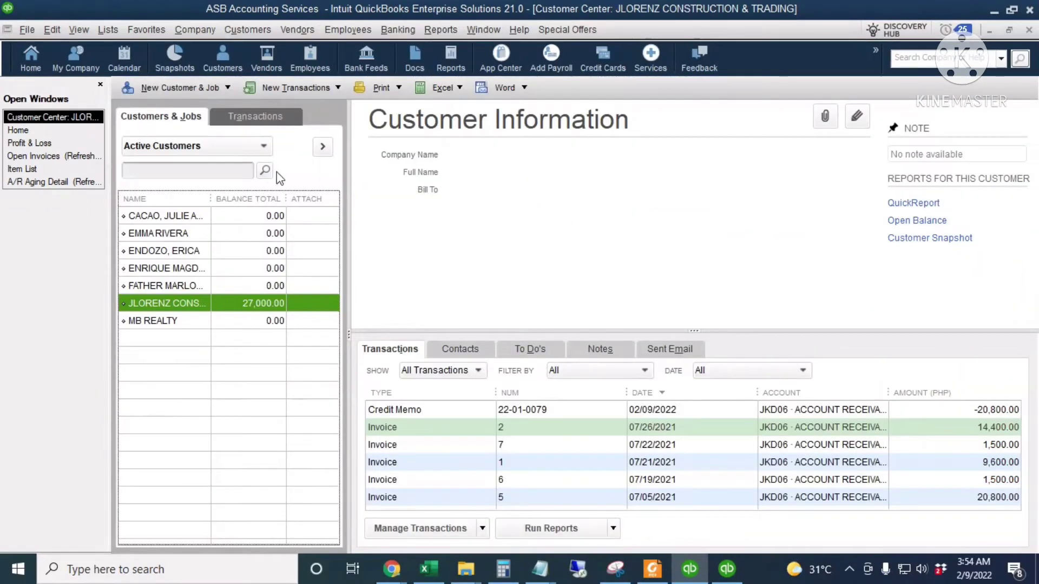
{"action": "left_click", "coordinate": [38, 143]}
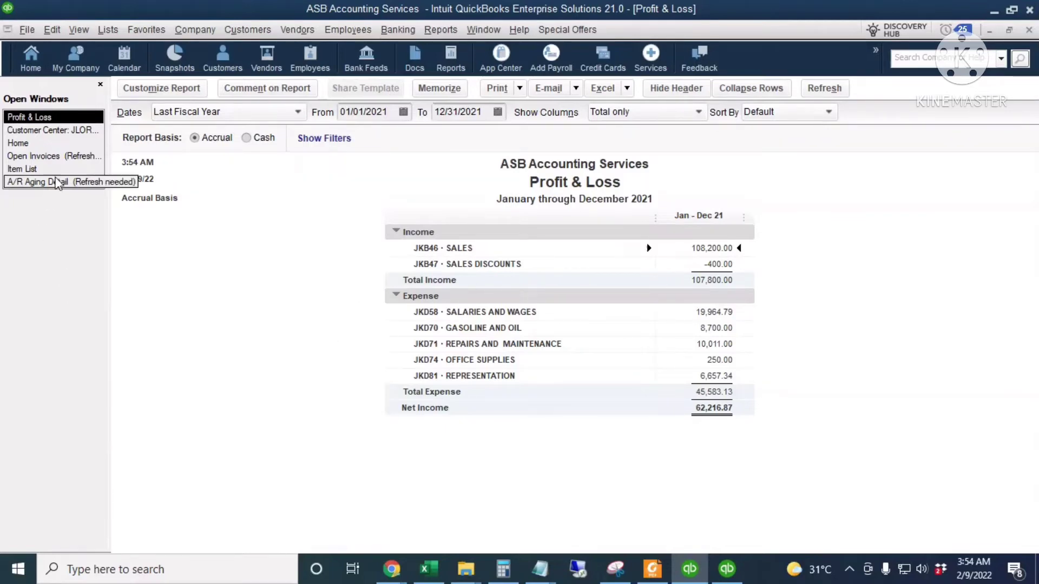
{"action": "left_click", "coordinate": [66, 157]}
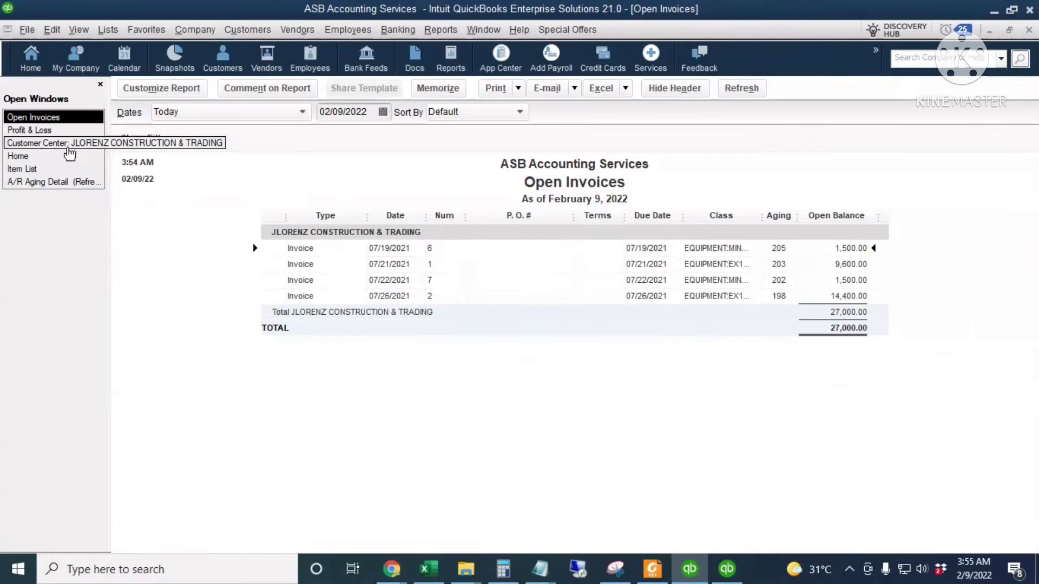
{"action": "left_click", "coordinate": [68, 145]}
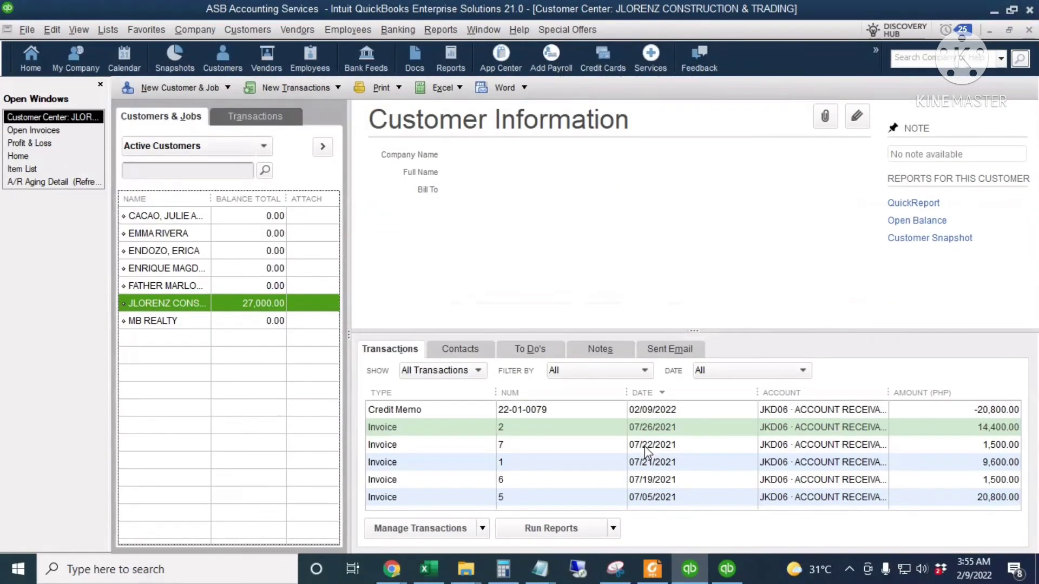
{"action": "left_click", "coordinate": [539, 433]}
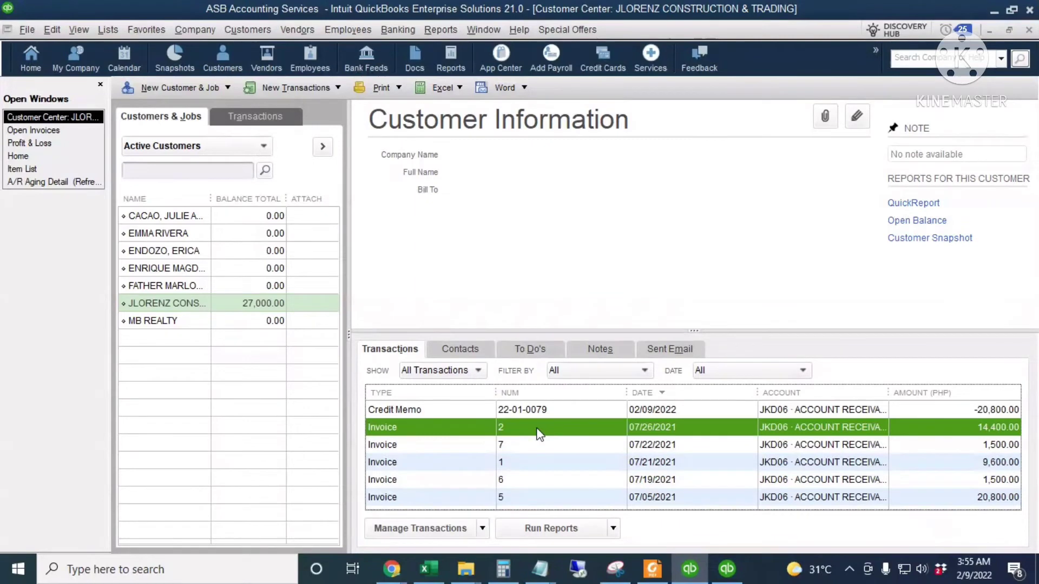
{"action": "left_click", "coordinate": [590, 498]}
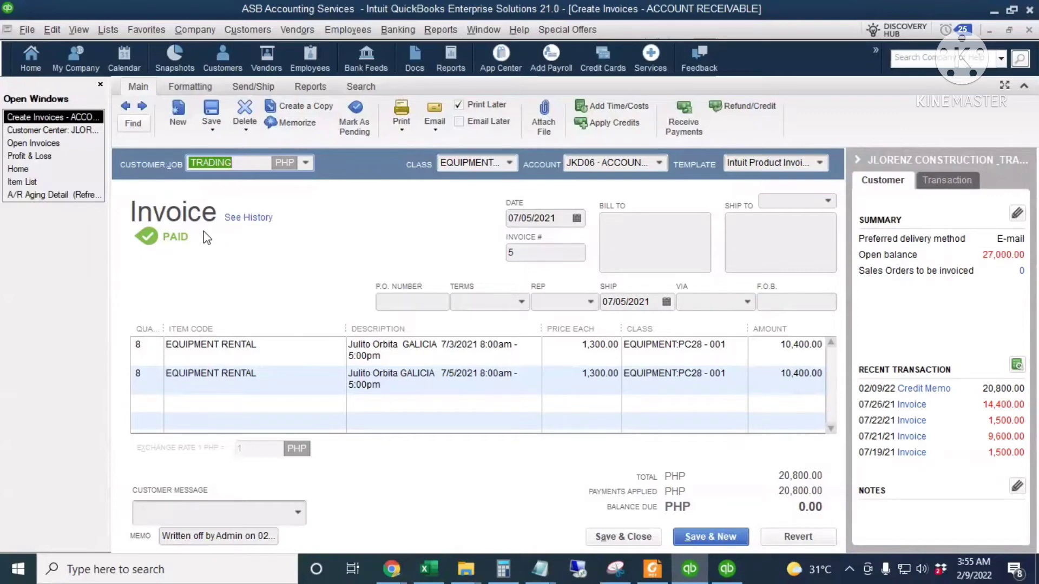
{"action": "left_click", "coordinate": [252, 221]}
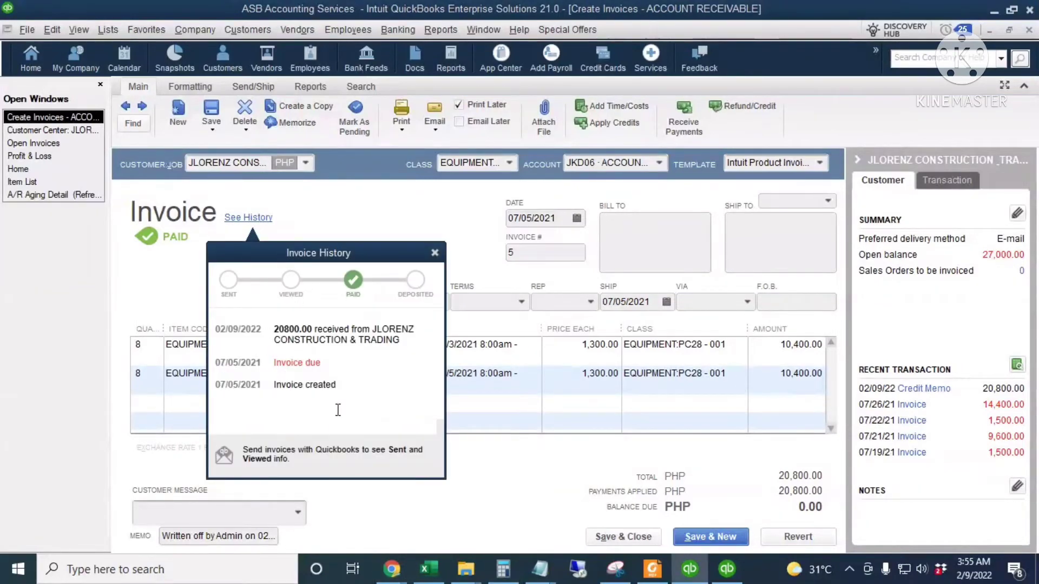
{"action": "left_click", "coordinate": [624, 537]}
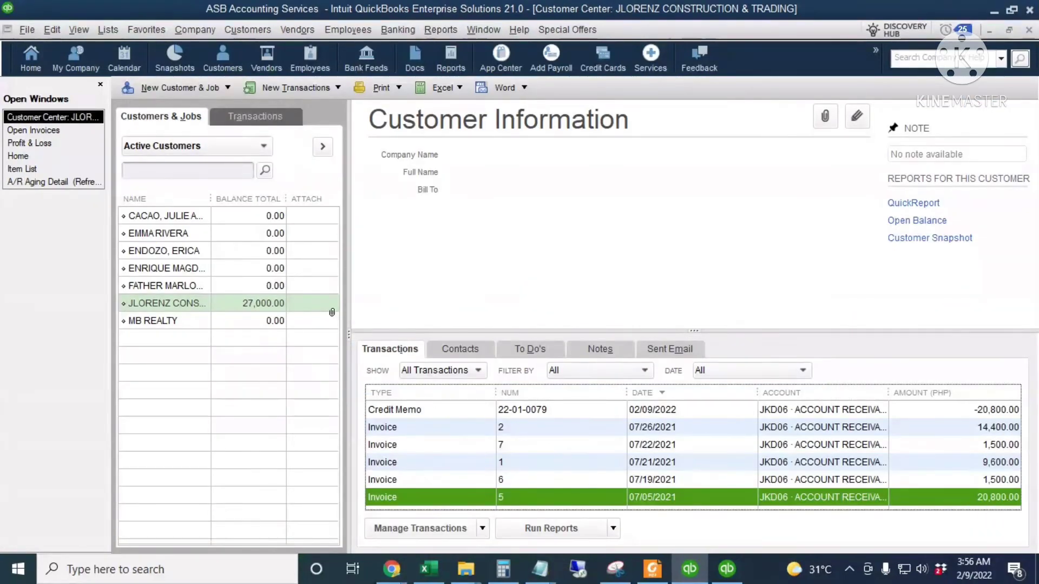
Step: Refresh the Profit & Loss for This Fiscal Year and check the 20,800.00 Bad Debt Expense
{"action": "left_click", "coordinate": [40, 145]}
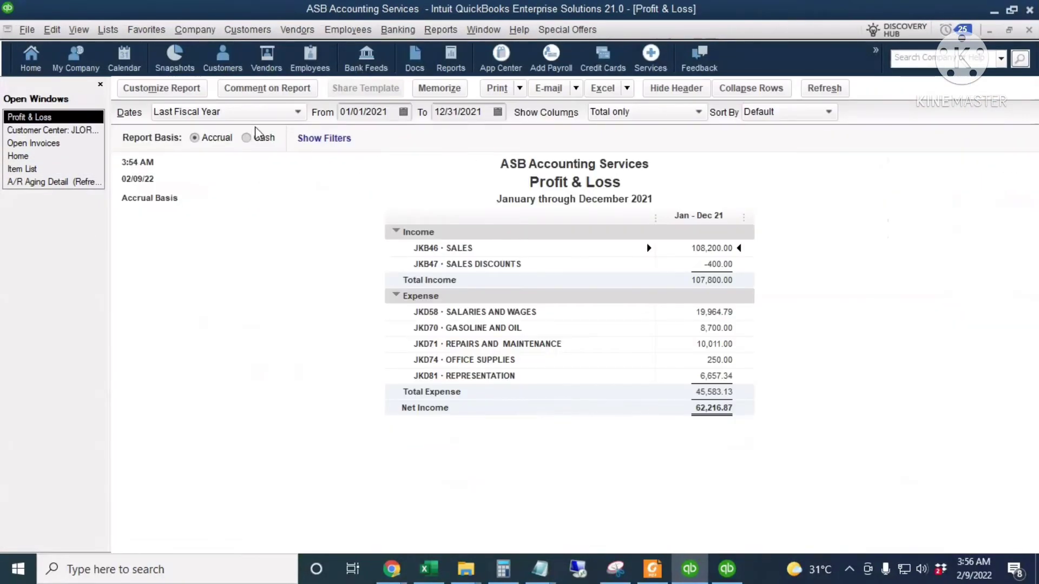
{"action": "left_click", "coordinate": [252, 112]}
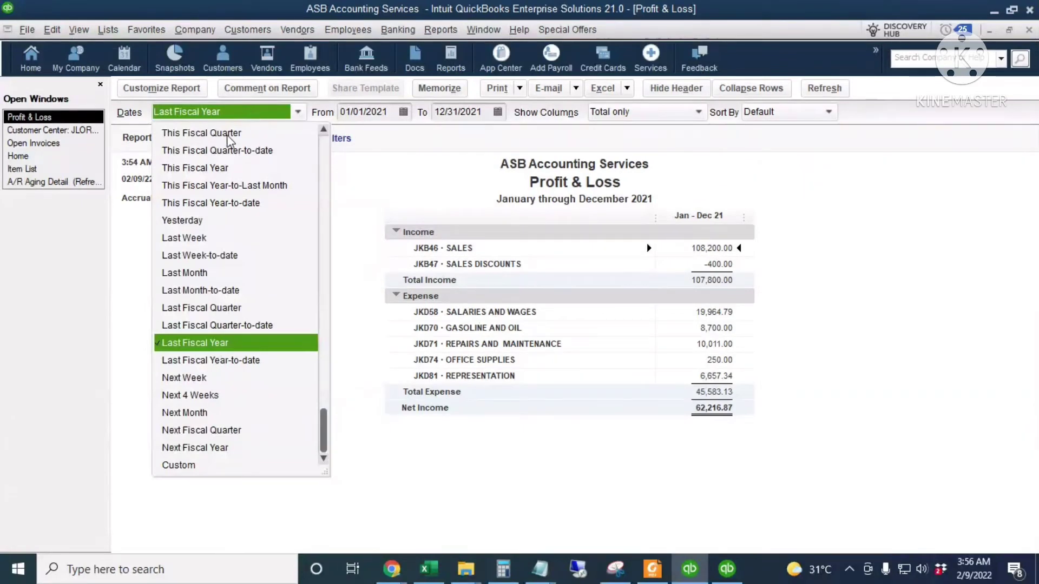
{"action": "left_click", "coordinate": [230, 168]}
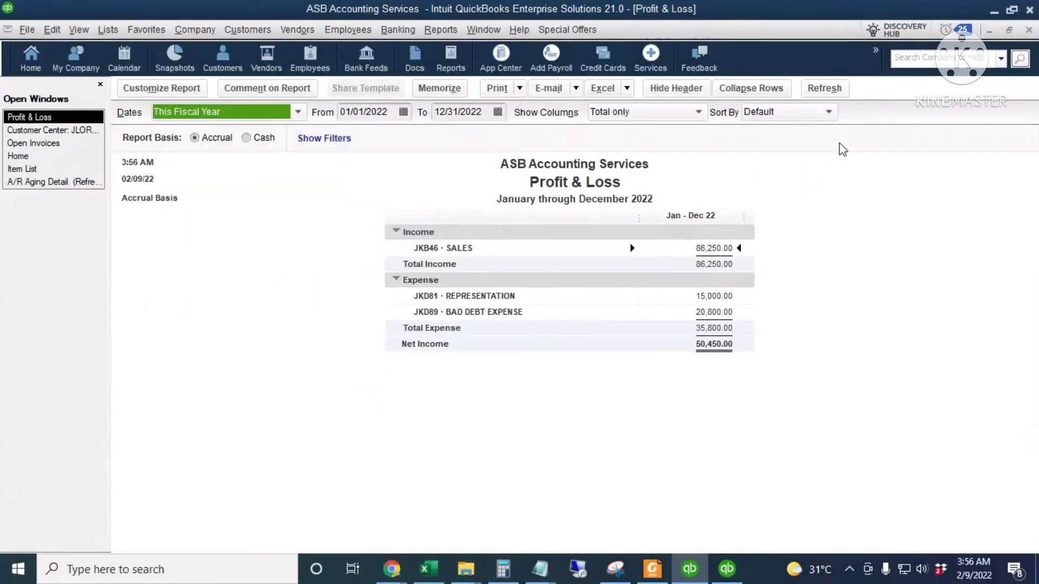
{"action": "left_click", "coordinate": [824, 88]}
{"action": "left_click", "coordinate": [712, 313]}
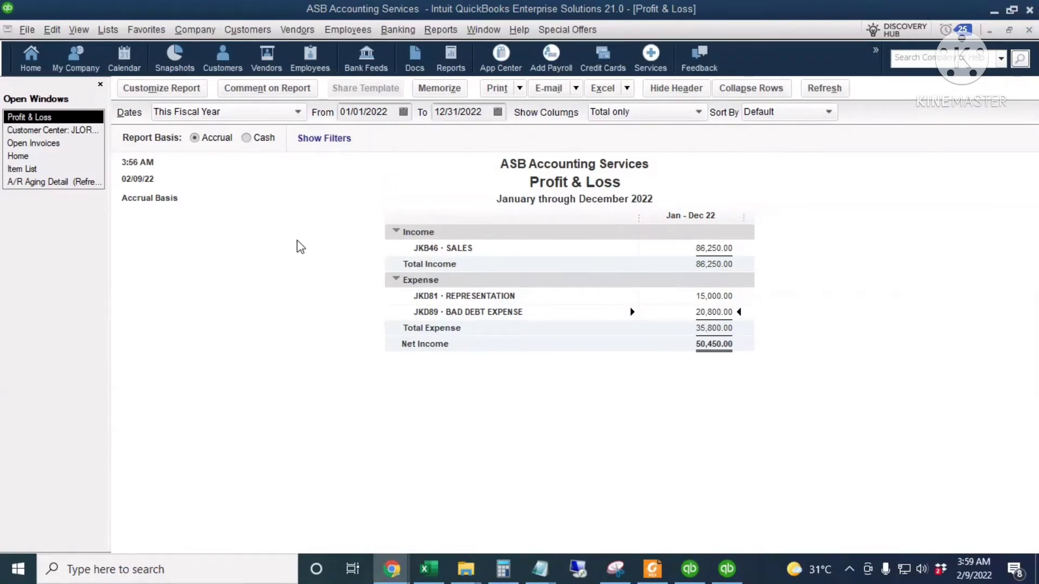
Step: Switch to the other QuickBooks window with Tritan Tigers Construction Service's company file
{"action": "left_click", "coordinate": [196, 30]}
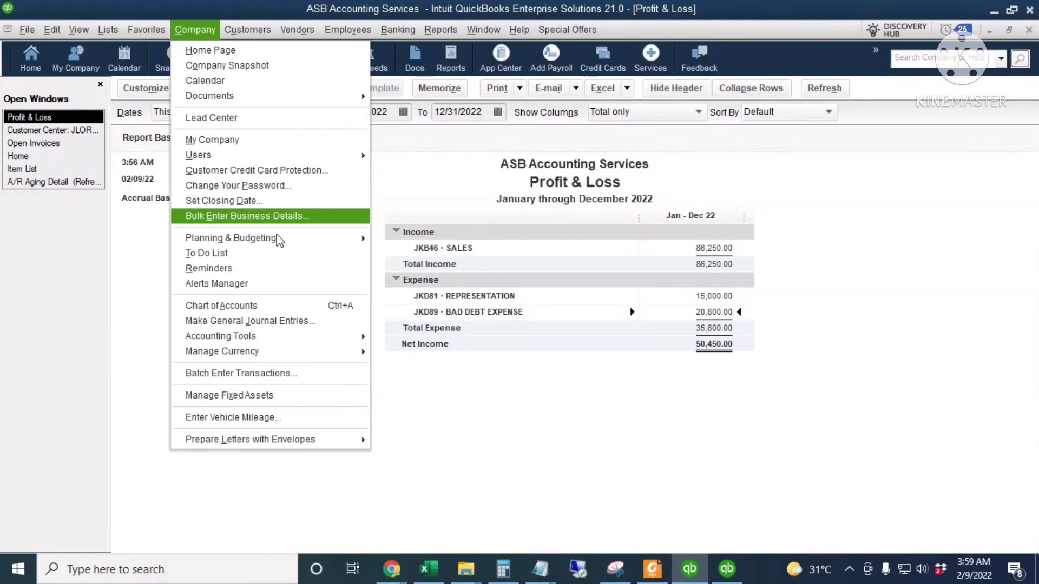
{"action": "mouse_move", "coordinate": [348, 341]}
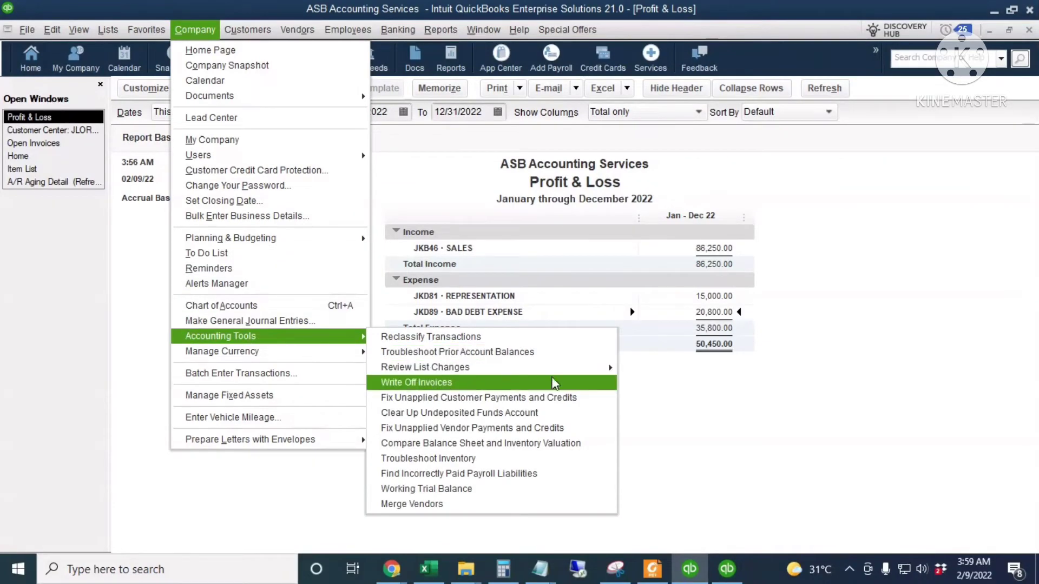
{"action": "left_click", "coordinate": [742, 411]}
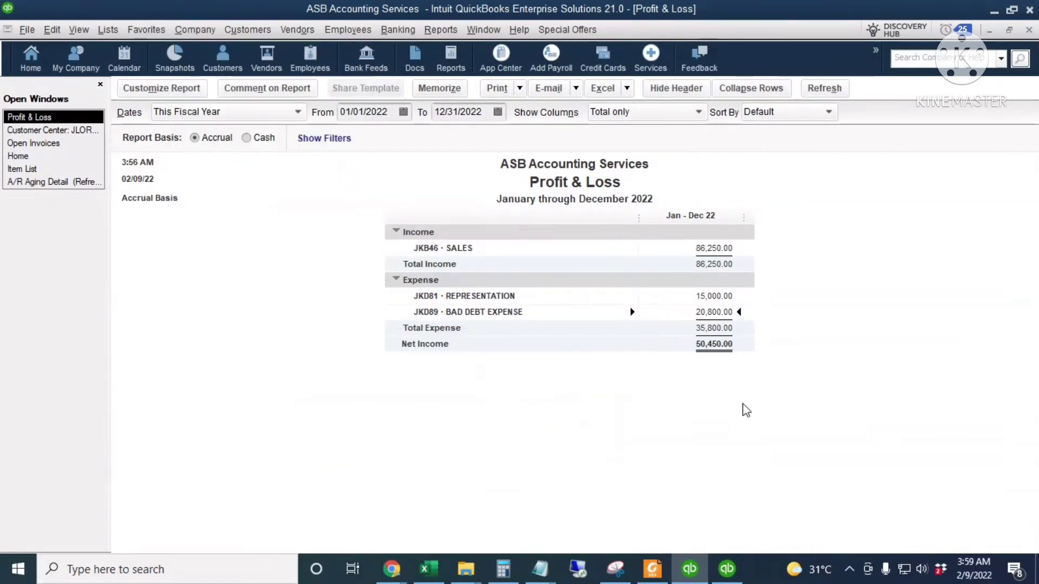
{"action": "left_click", "coordinate": [727, 568]}
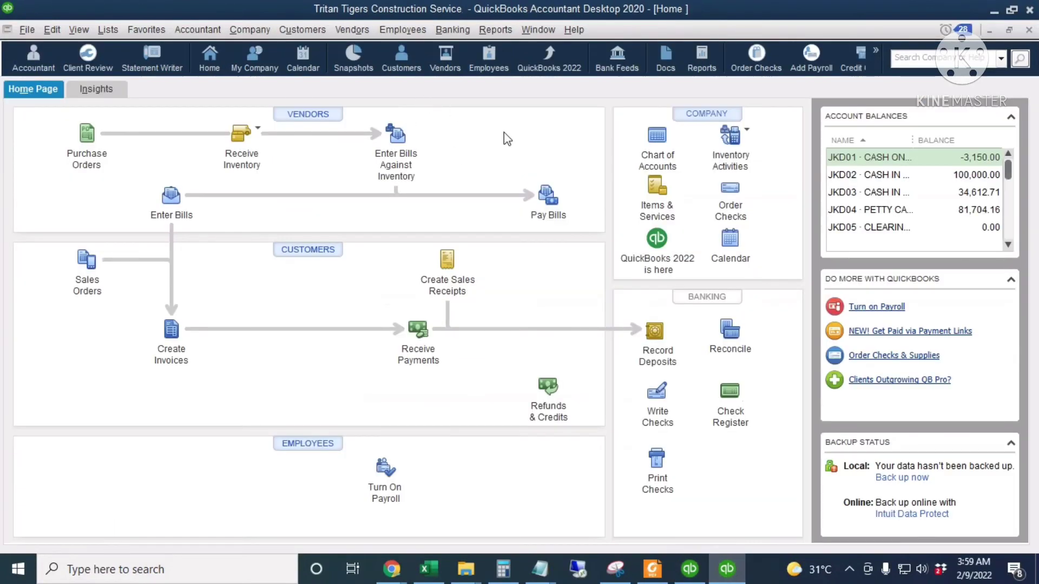
Step: Leave the Accountant menu unused and bring the ASB Accounting Services Profit & Loss window back
{"action": "left_click", "coordinate": [187, 30]}
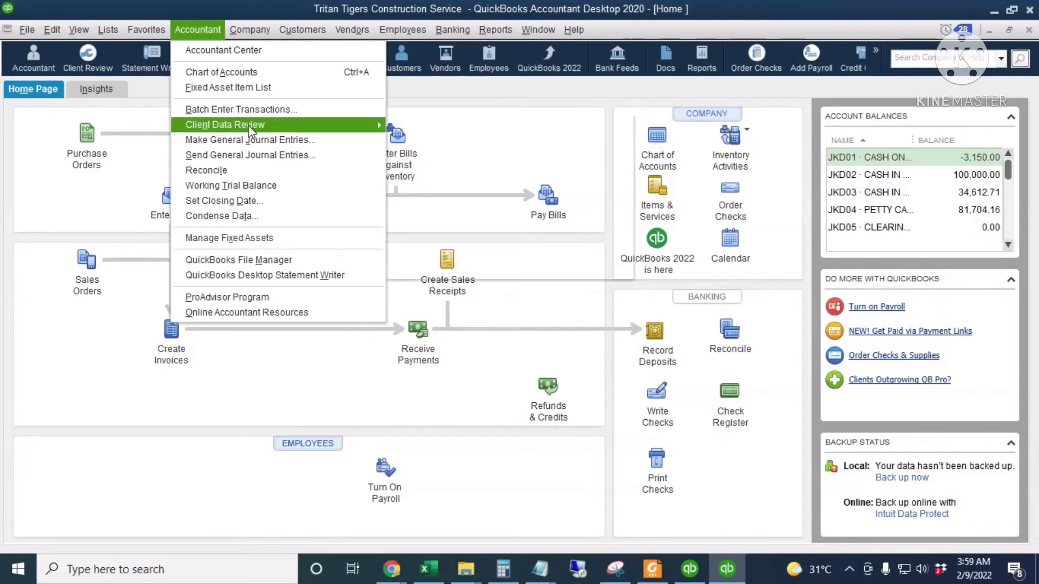
{"action": "mouse_move", "coordinate": [250, 130]}
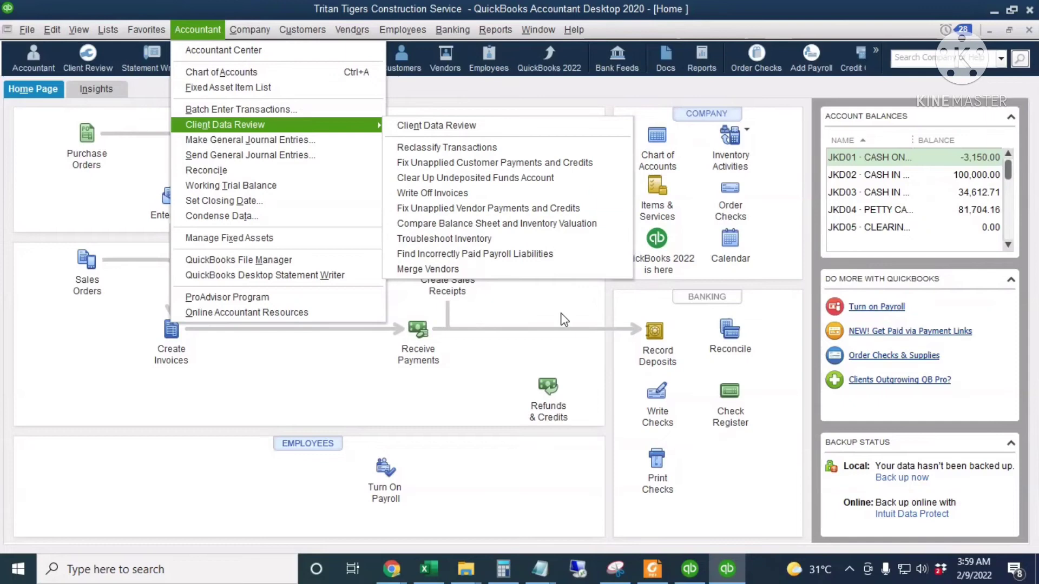
{"action": "left_click", "coordinate": [572, 15]}
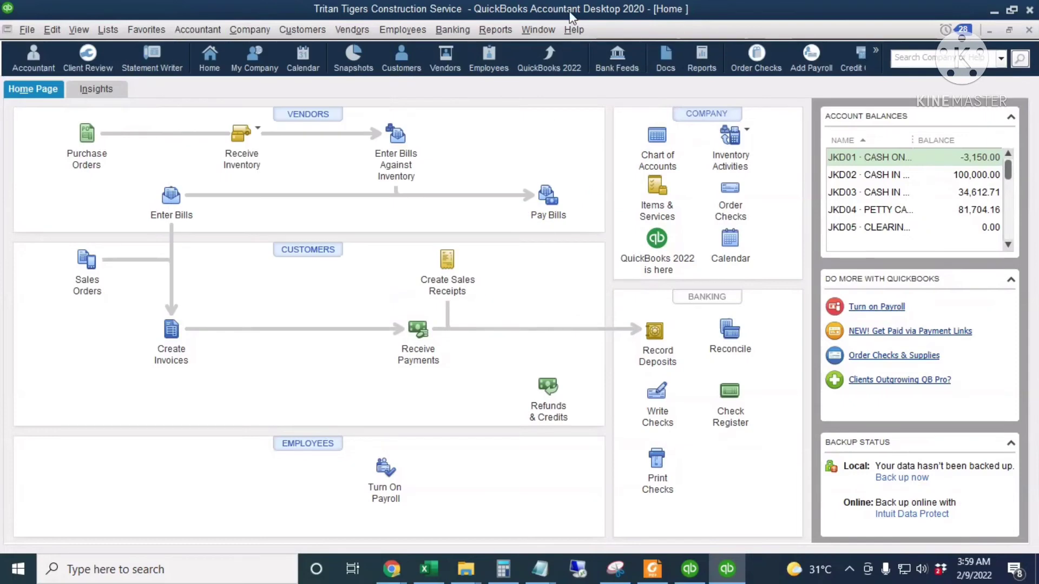
{"action": "left_click", "coordinate": [689, 569]}
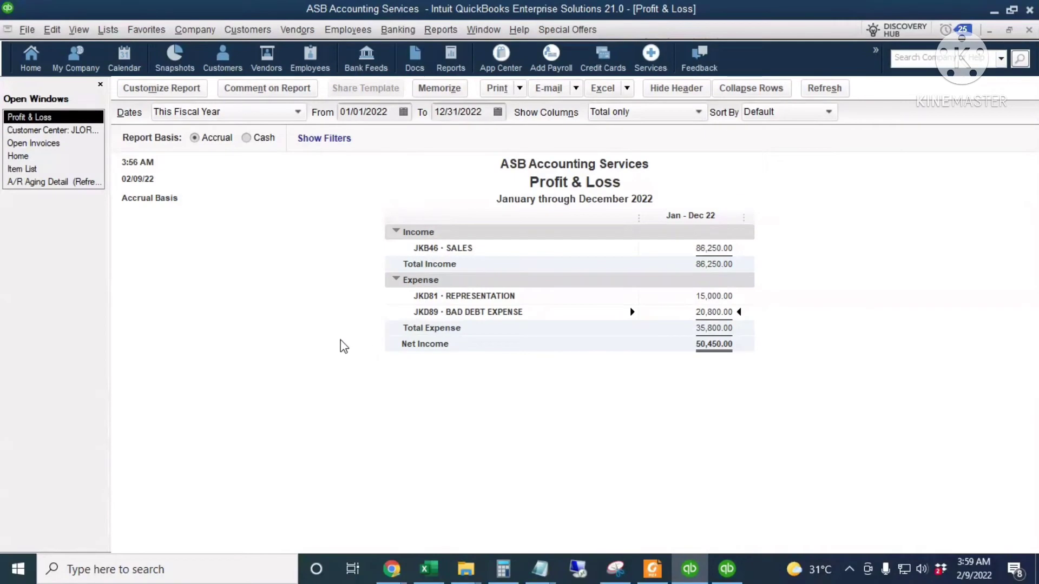
Step: Open Write Off Invoices from the Company menu, keeping the age filter at > 180 Days
{"action": "left_click", "coordinate": [198, 33]}
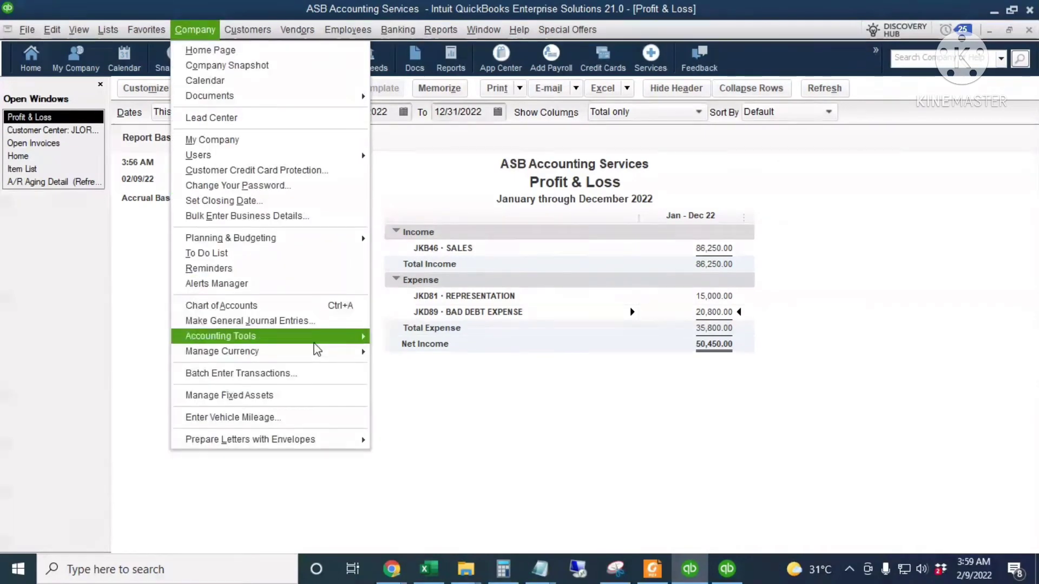
{"action": "mouse_move", "coordinate": [316, 338]}
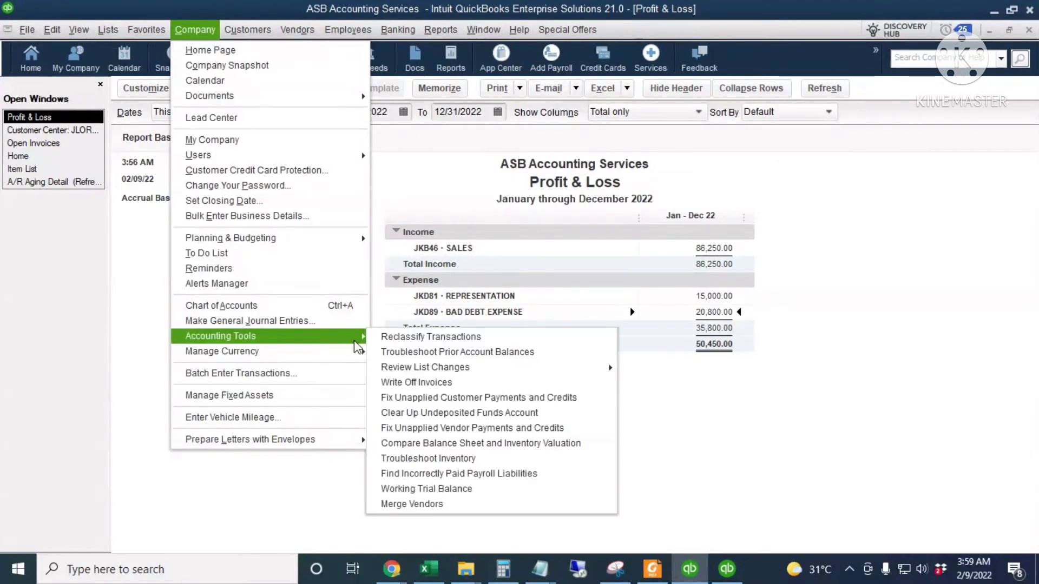
{"action": "left_click", "coordinate": [474, 385]}
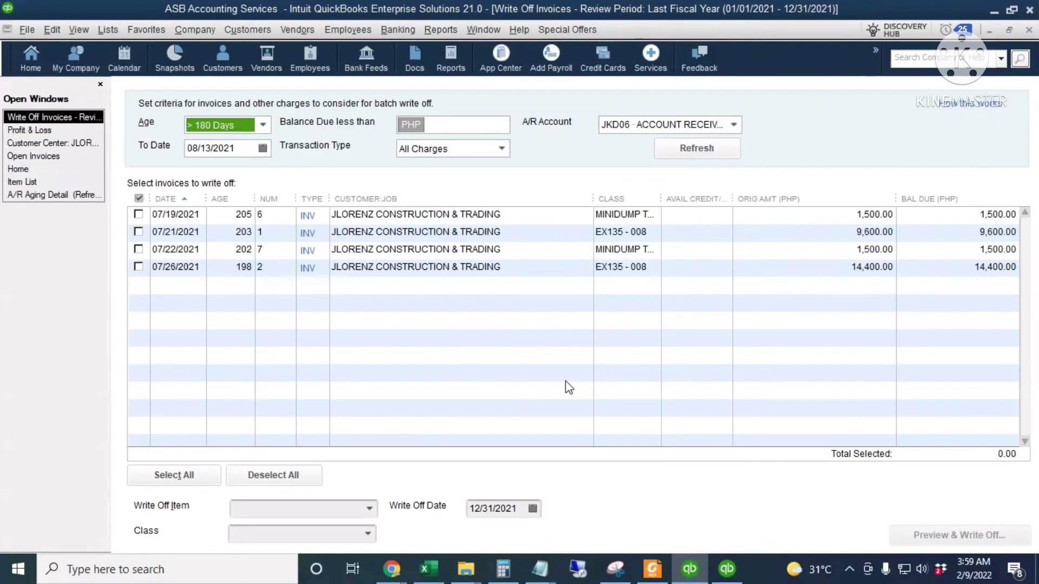
{"action": "left_click", "coordinate": [263, 125]}
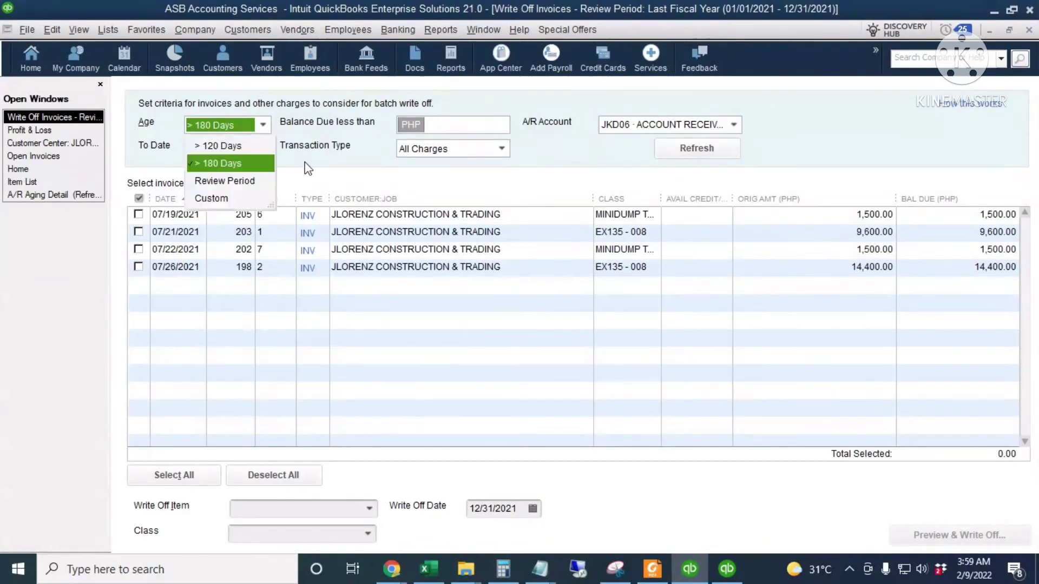
{"action": "left_click", "coordinate": [222, 162]}
Step: Set the To Date to 12/31/2021 and refresh the invoice list
{"action": "left_click", "coordinate": [459, 123]}
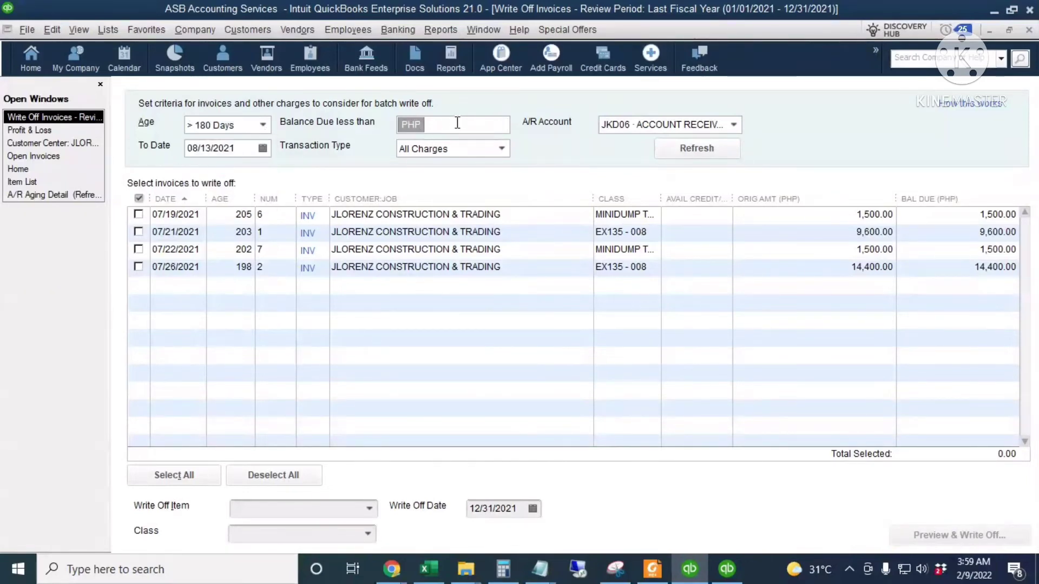
{"action": "left_click_drag", "start_coordinate": [243, 152], "coordinate": [187, 158]}
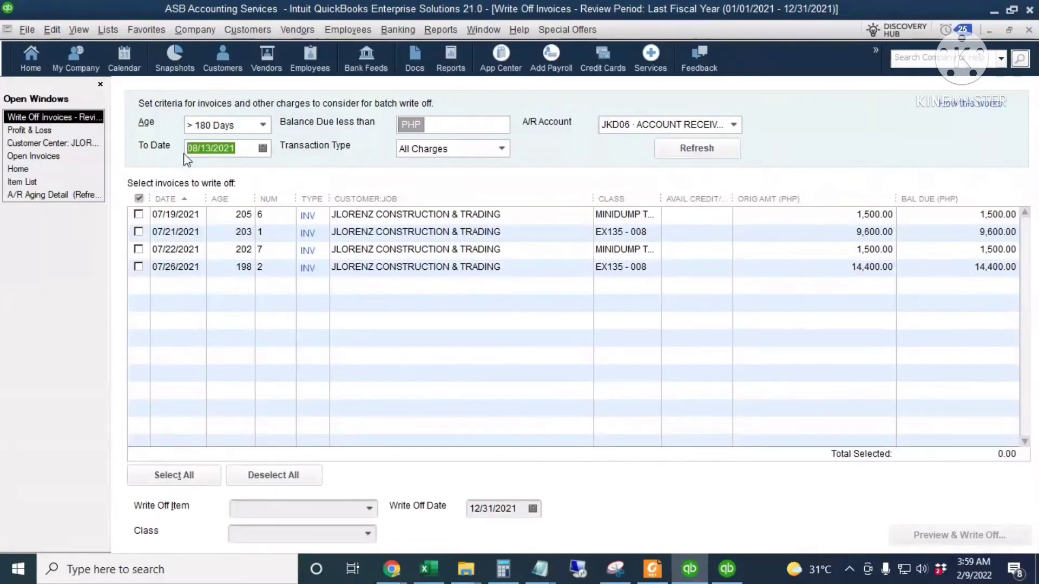
{"action": "left_click", "coordinate": [262, 148]}
{"action": "left_click", "coordinate": [310, 175]}
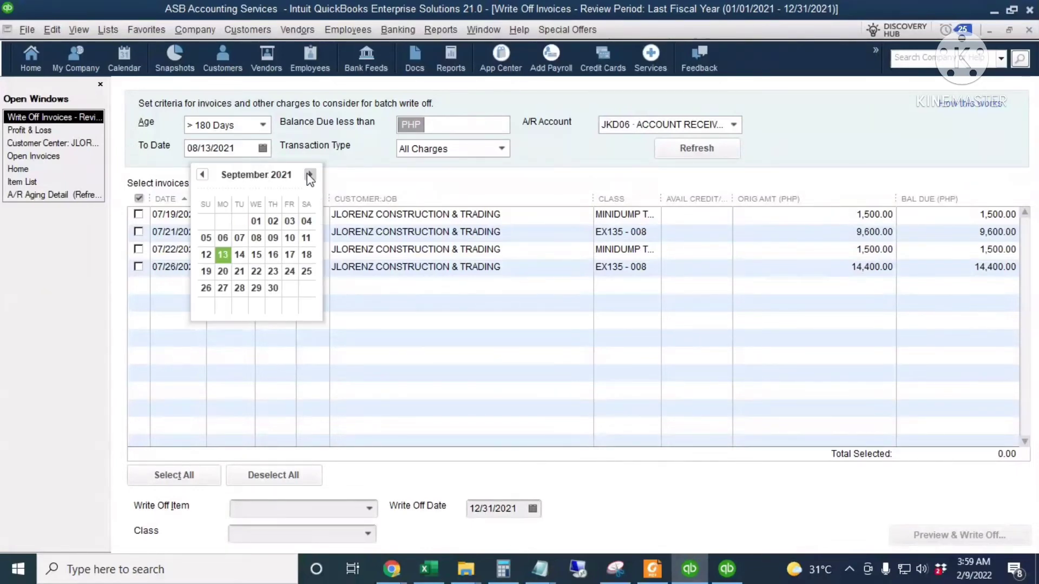
{"action": "left_click", "coordinate": [310, 174]}
{"action": "left_click", "coordinate": [310, 174]}
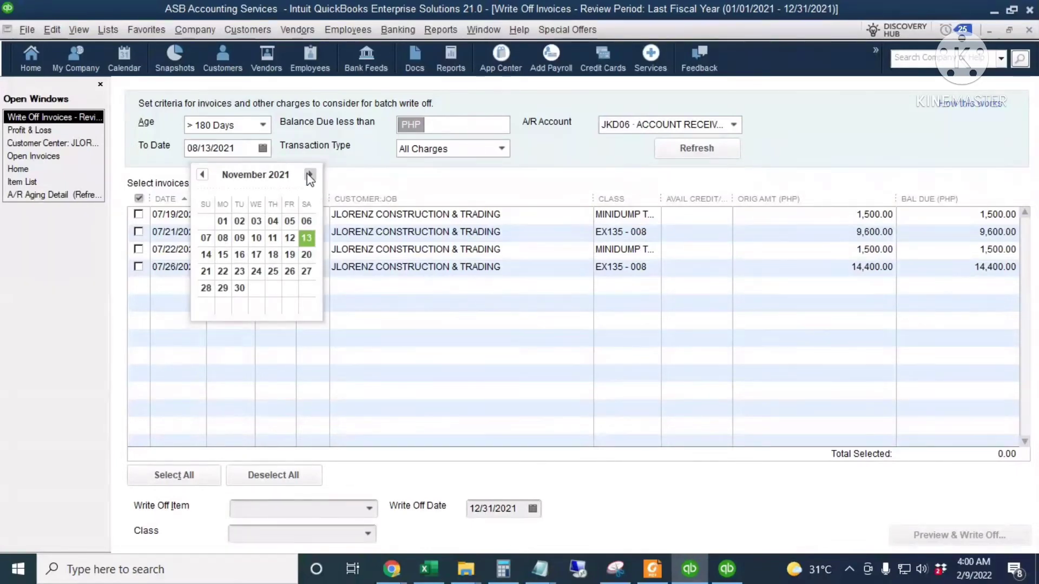
{"action": "left_click", "coordinate": [310, 174]}
{"action": "left_click", "coordinate": [289, 288]}
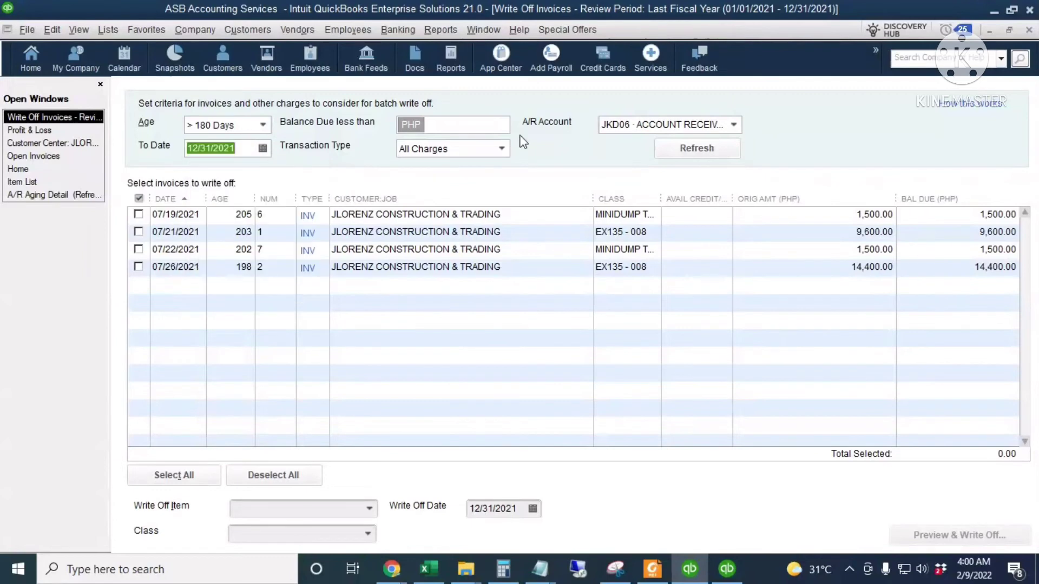
{"action": "left_click", "coordinate": [717, 156]}
Step: Keep All Charges as the transaction type and the current A/R account
{"action": "left_click", "coordinate": [501, 148]}
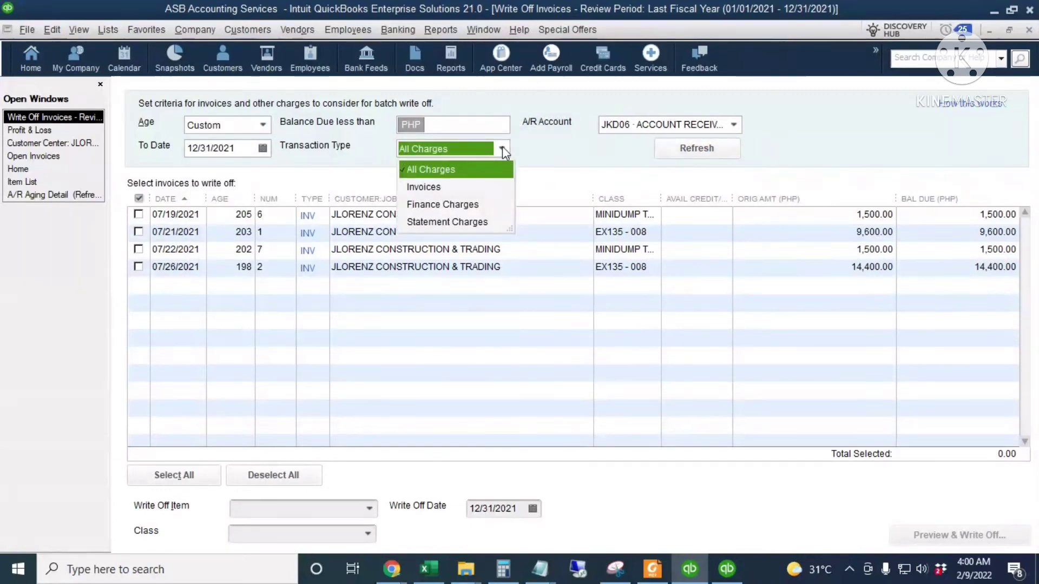
{"action": "left_click", "coordinate": [575, 163]}
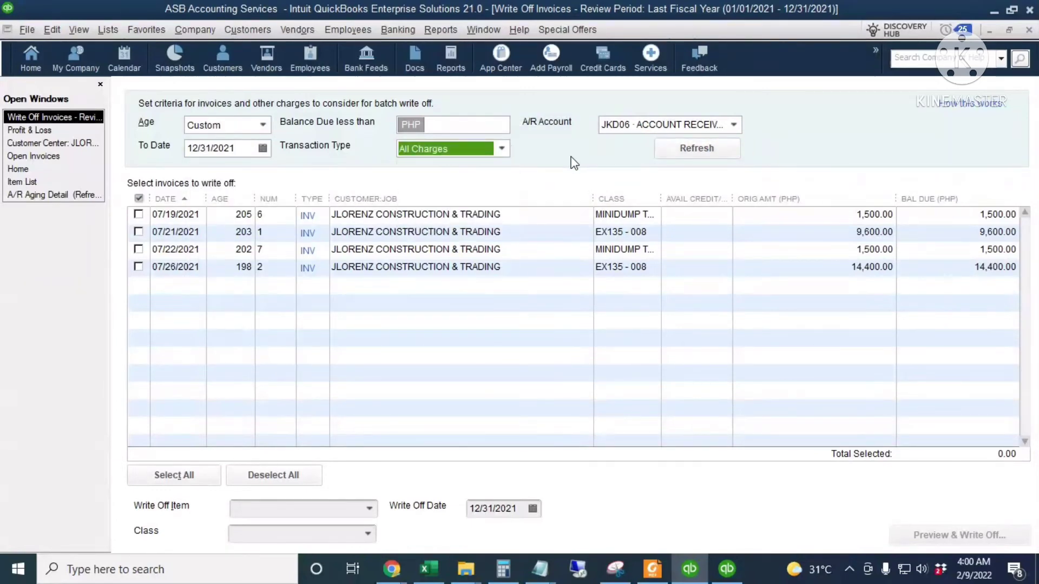
{"action": "left_click", "coordinate": [734, 126]}
{"action": "left_click", "coordinate": [809, 121]}
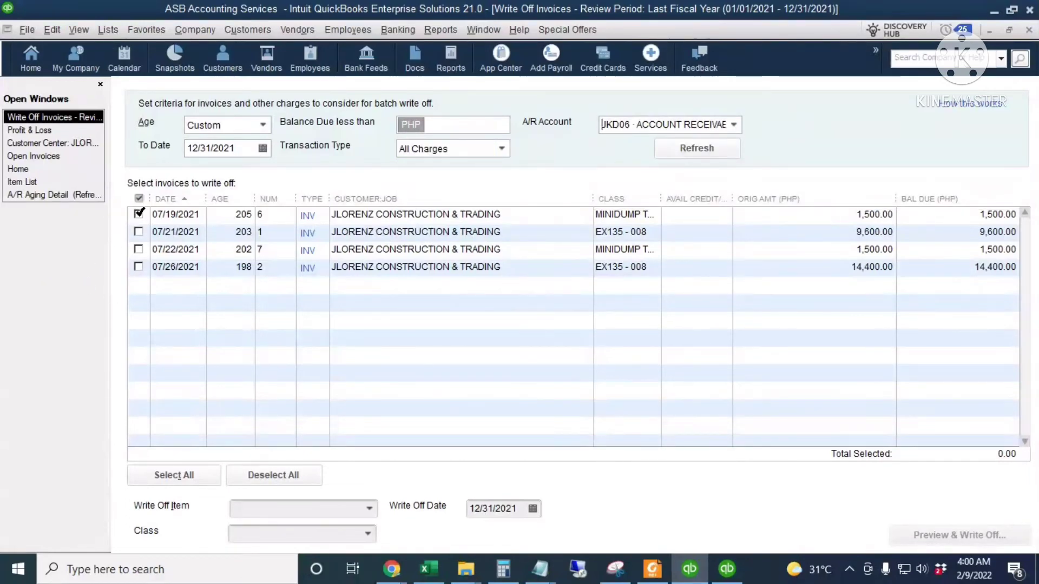
Step: Tick the 07/21/2021 invoice and choose Bad Debts as the write-off item
{"action": "left_click", "coordinate": [139, 232]}
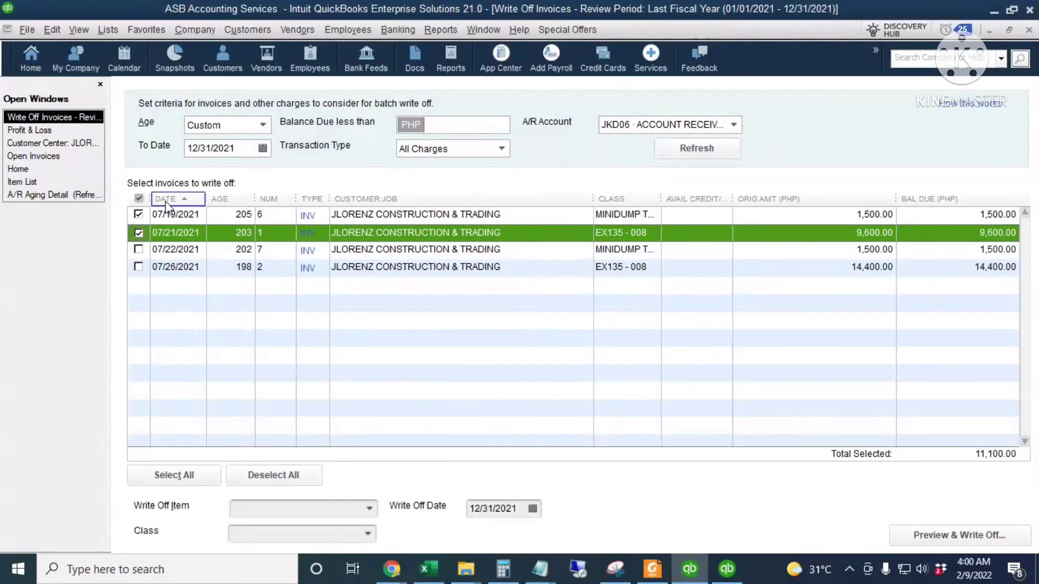
{"action": "left_click", "coordinate": [331, 515]}
{"action": "left_click", "coordinate": [368, 509]}
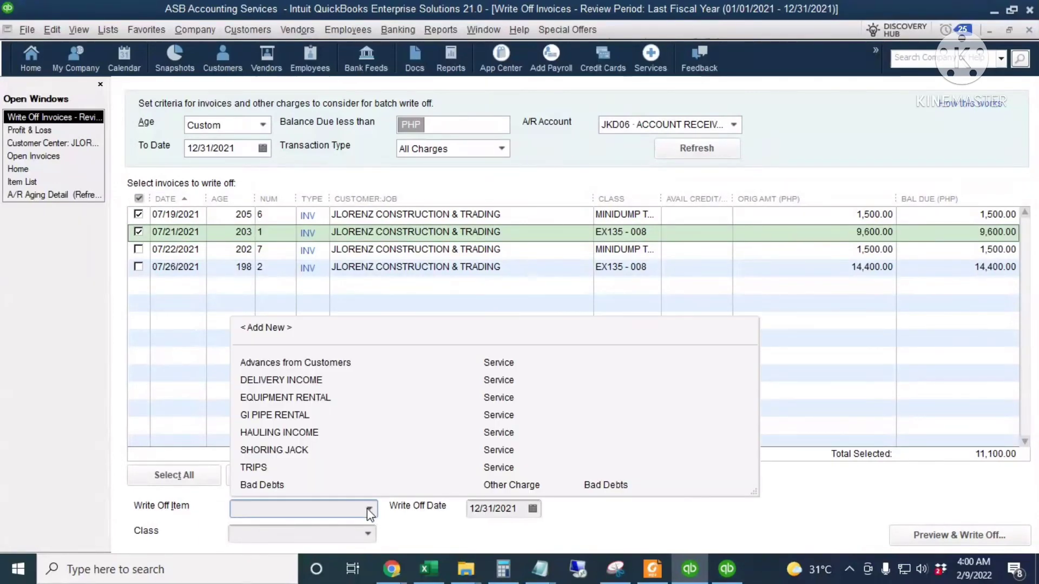
{"action": "left_click", "coordinate": [336, 486]}
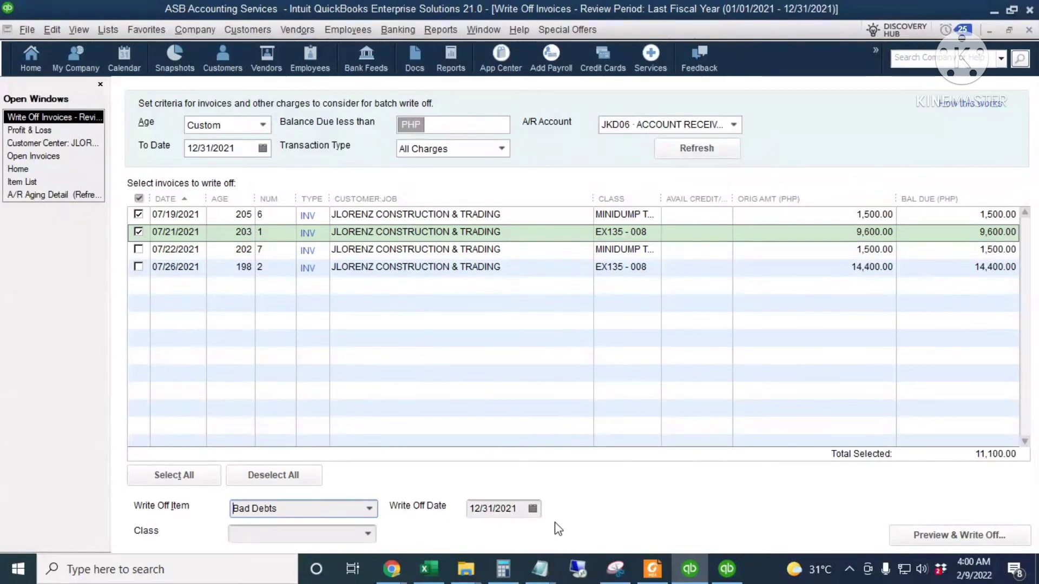
Step: Set the write-off date to 02/10/2022
{"action": "left_click", "coordinate": [532, 509]}
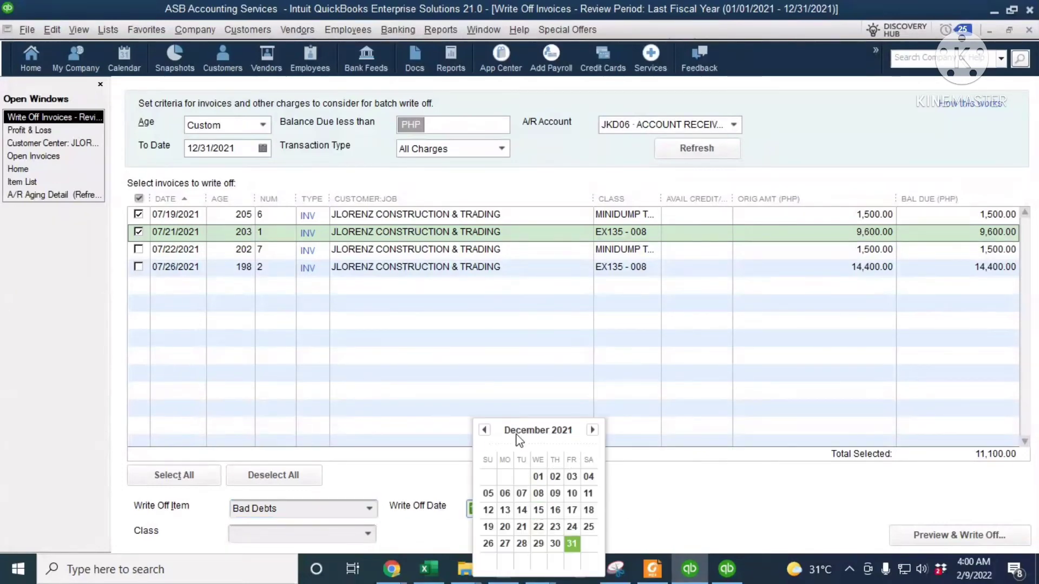
{"action": "left_click", "coordinate": [592, 430]}
{"action": "left_click", "coordinate": [592, 430]}
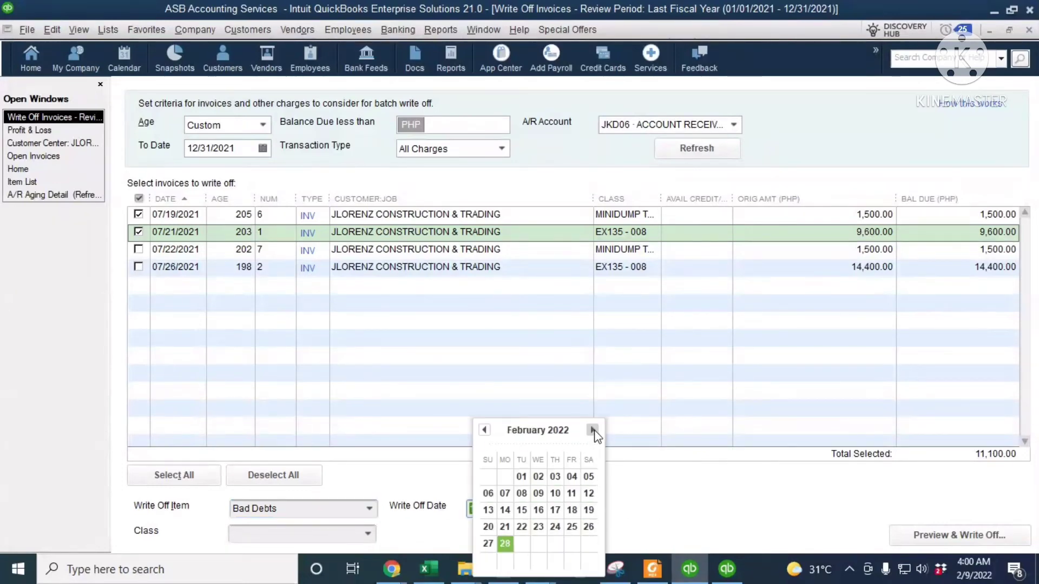
{"action": "left_click", "coordinate": [554, 494]}
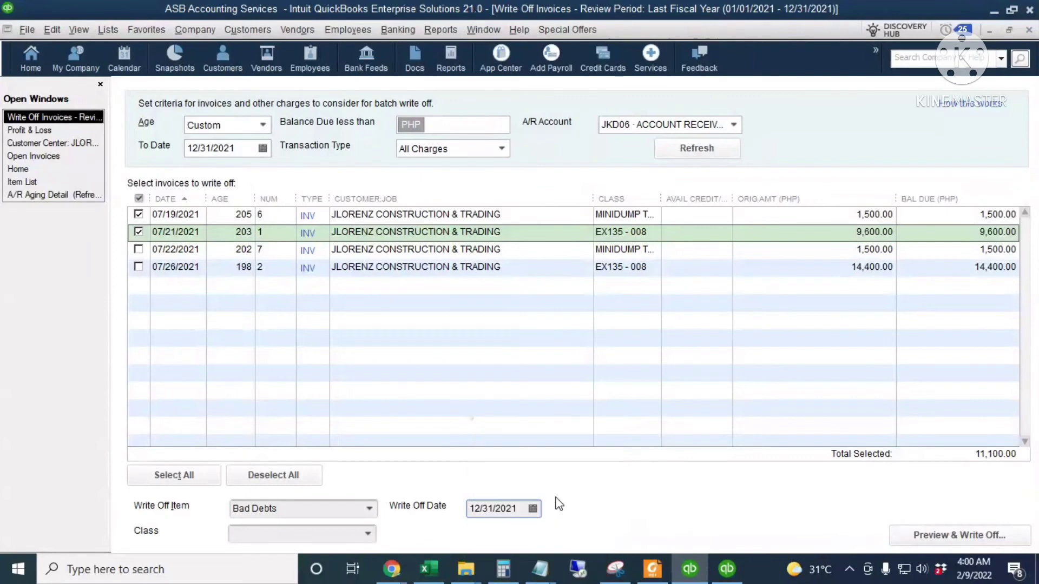
{"action": "left_click", "coordinate": [306, 534]}
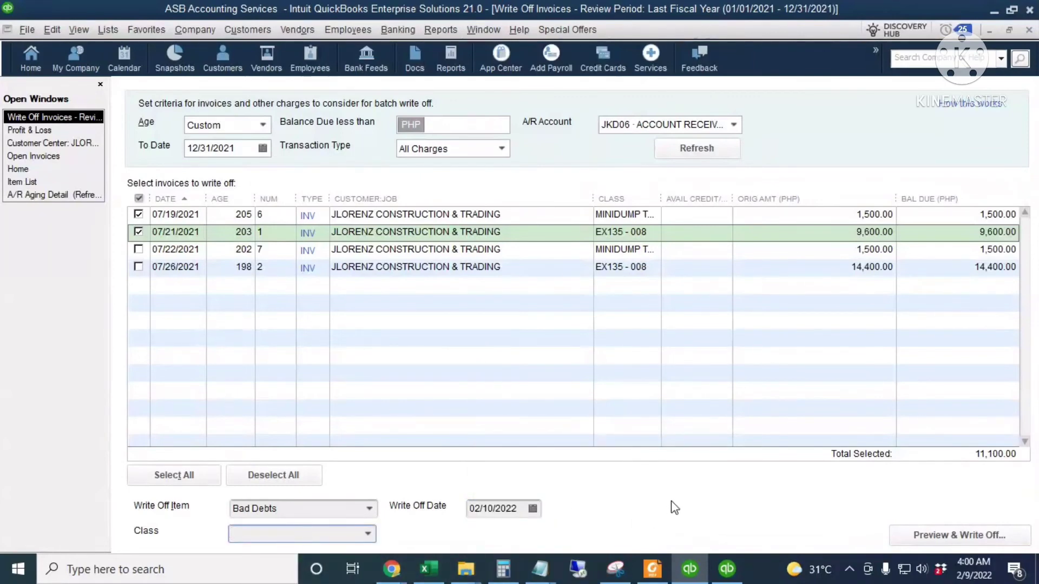
Step: Preview and confirm writing off the two invoices totalling 11,100.00 on 02/10/2022
{"action": "left_click", "coordinate": [950, 540]}
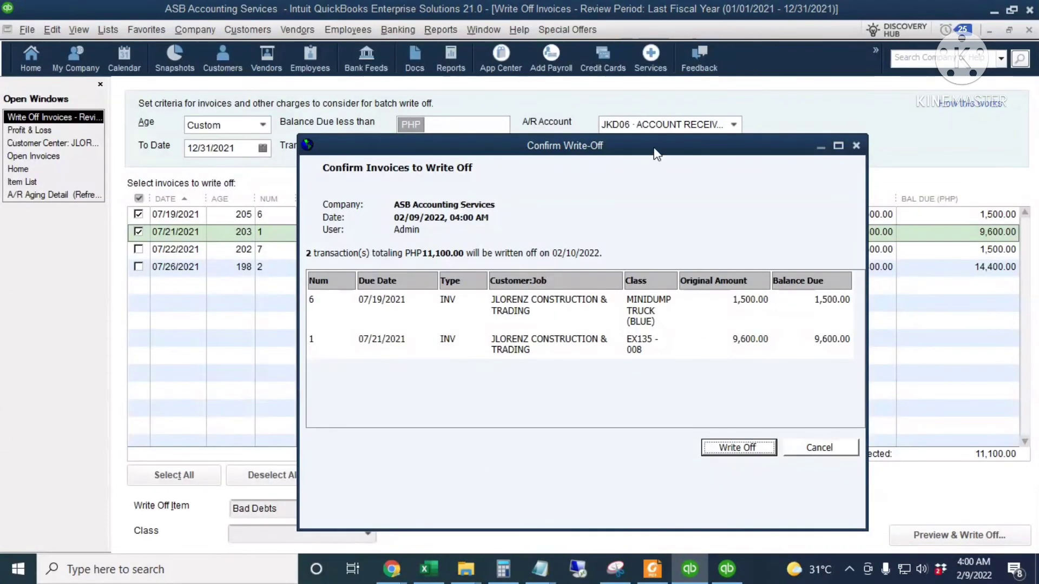
{"action": "left_click_drag", "start_coordinate": [656, 155], "coordinate": [619, 98]}
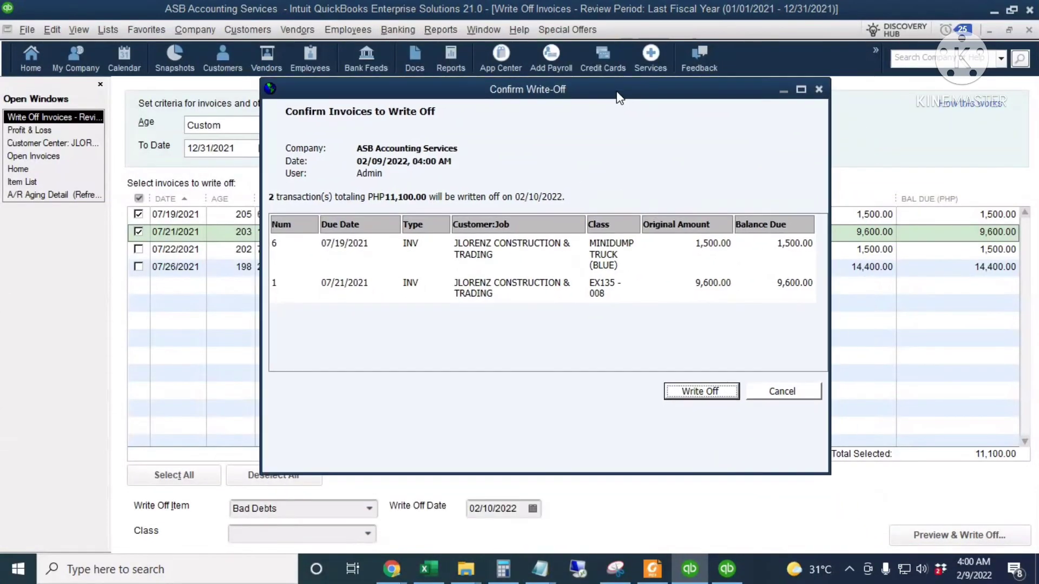
{"action": "left_click", "coordinate": [702, 395]}
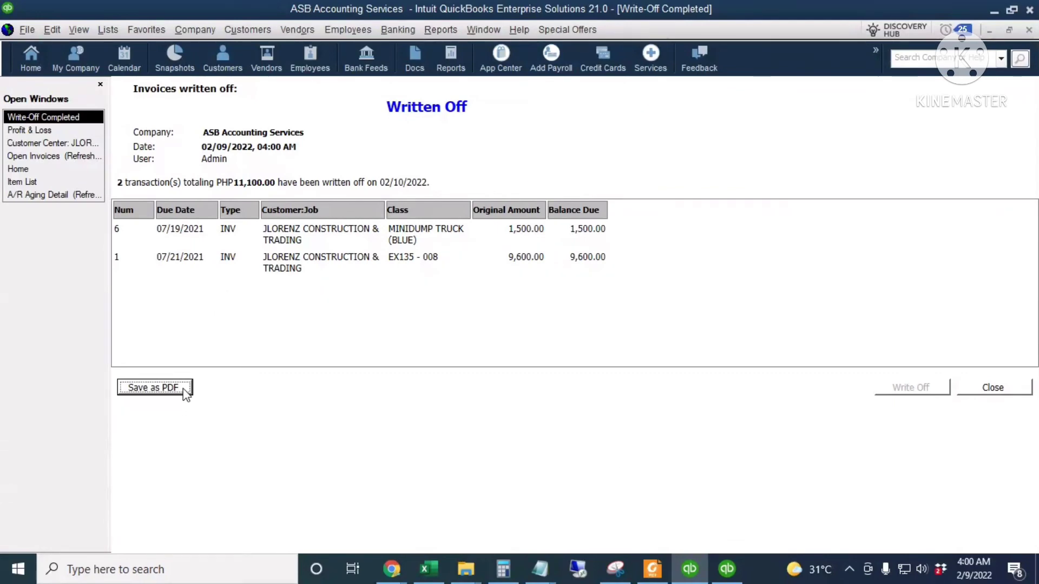
Step: Close the write-off summary, refresh Profit & Loss, and QuickZoom into the 31,900.00 Bad Debt Expense
{"action": "left_click", "coordinate": [995, 388]}
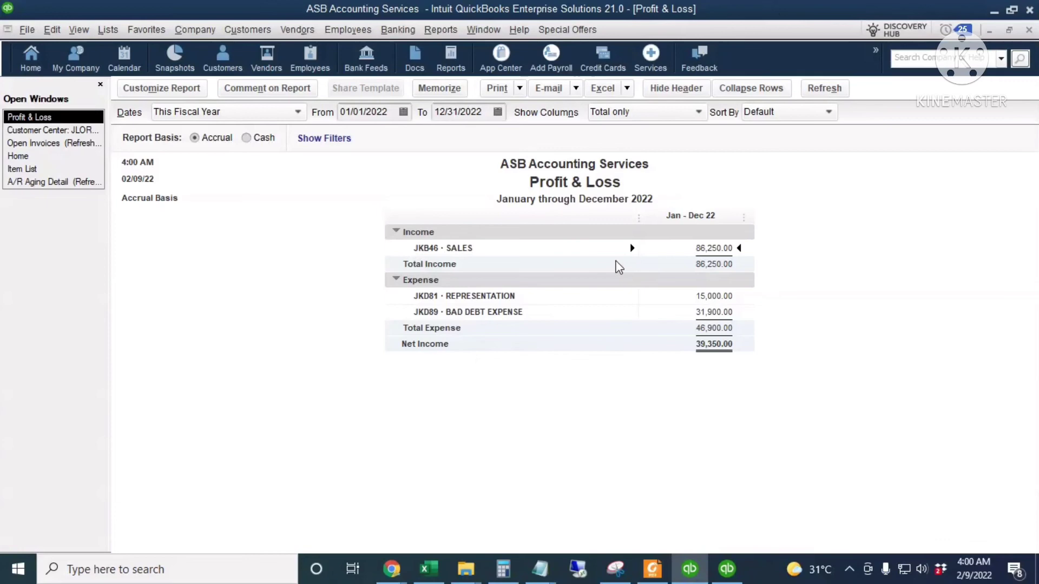
{"action": "left_click", "coordinate": [824, 87]}
{"action": "left_click", "coordinate": [723, 312]}
{"action": "double_click", "coordinate": [718, 312]}
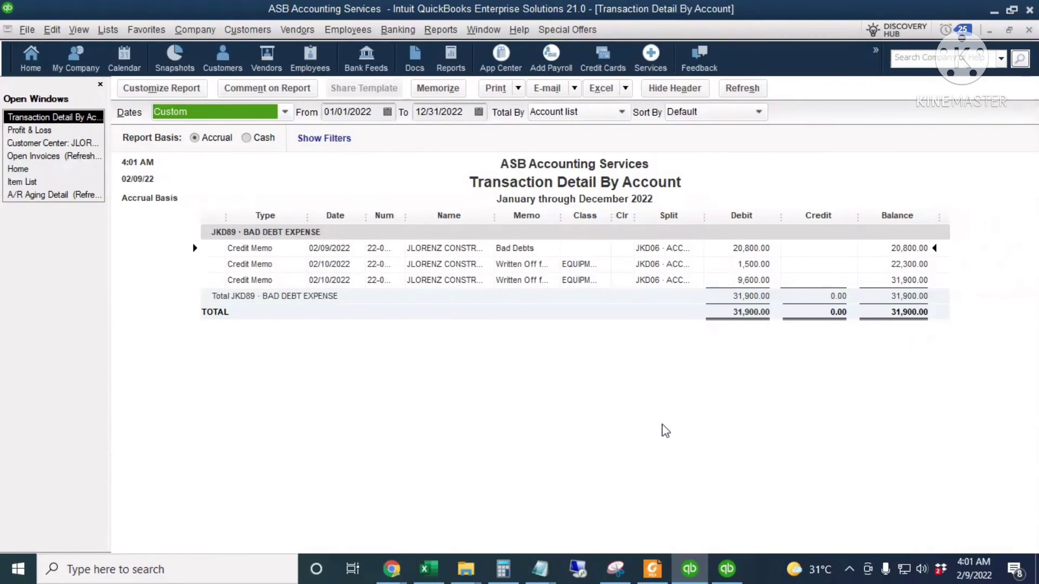
Step: Close the detail report and show Profit & Loss for Last Fiscal Year, January–December 2021
{"action": "key", "text": "Escape"}
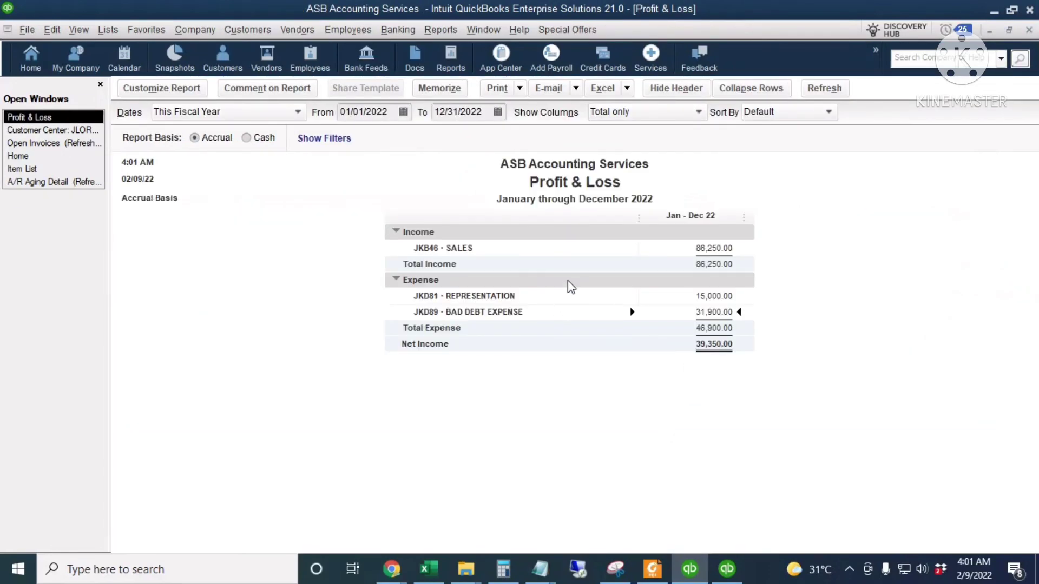
{"action": "left_click", "coordinate": [190, 114]}
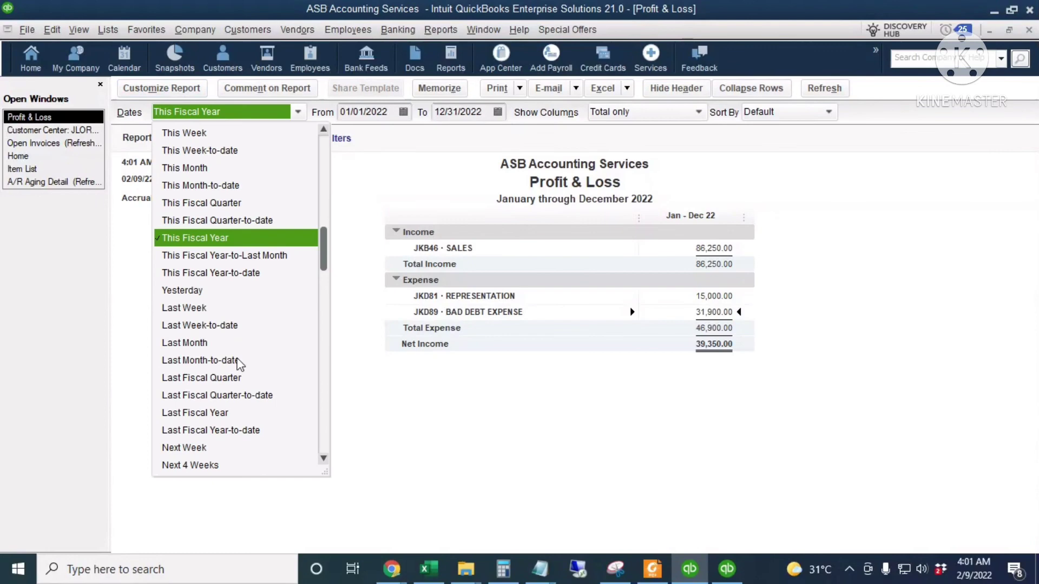
{"action": "left_click", "coordinate": [232, 414]}
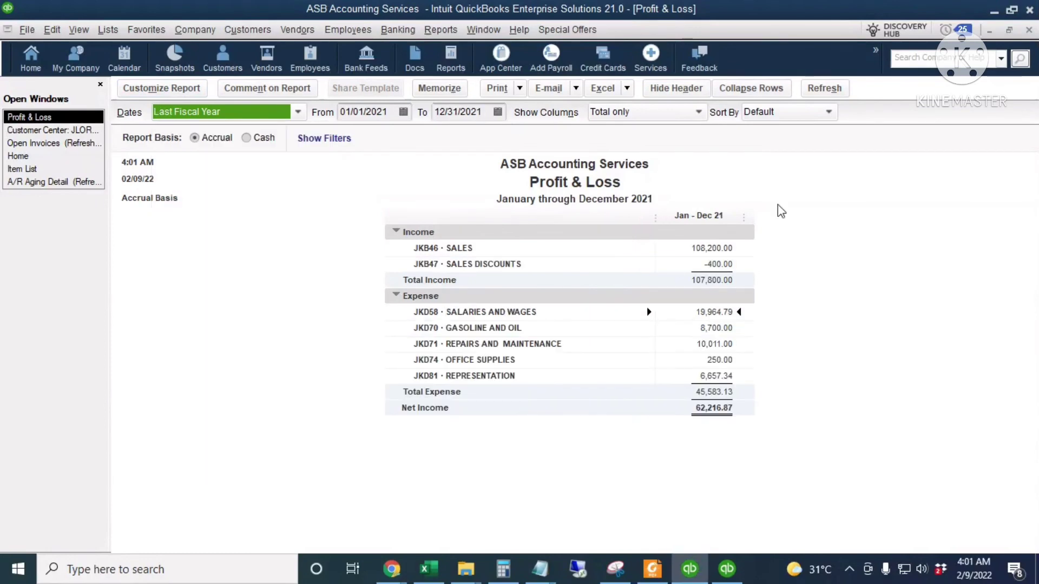
{"action": "left_click", "coordinate": [716, 249]}
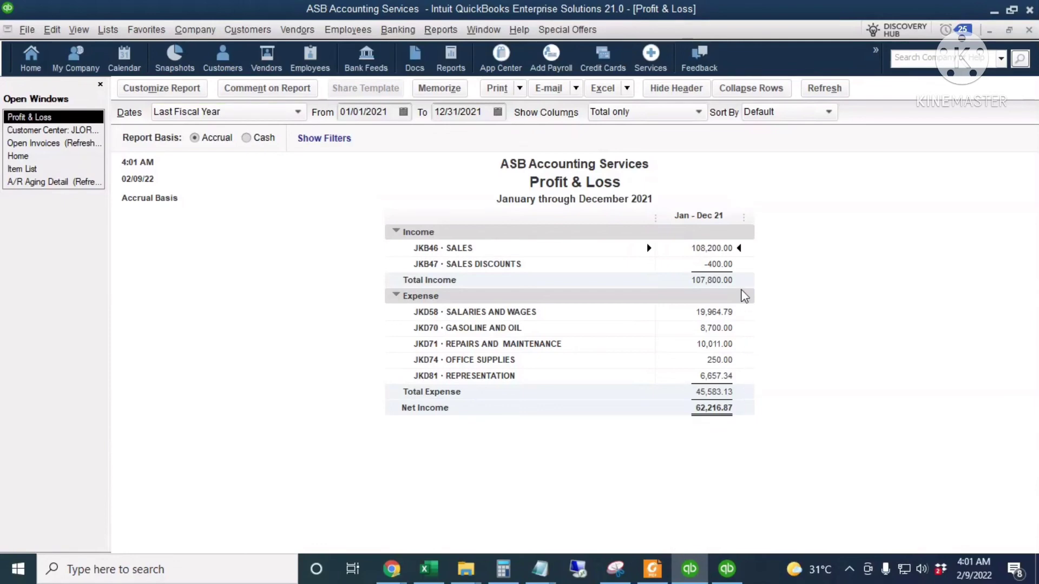